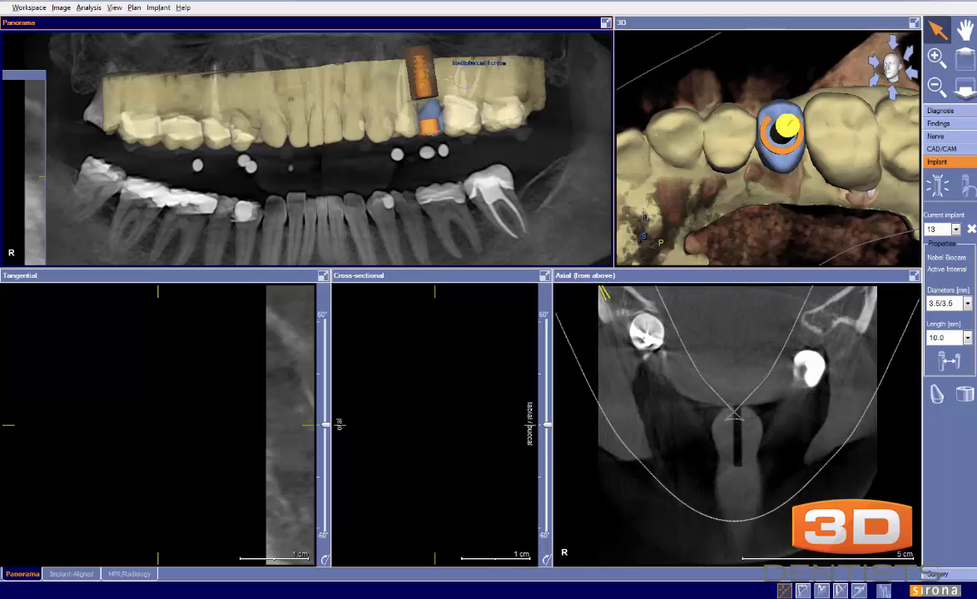
{"action": "left_click", "coordinate": [133, 8]}
{"action": "left_click", "coordinate": [139, 35]}
{"action": "type", "text": "tbone"}
{"action": "left_click", "coordinate": [285, 238]}
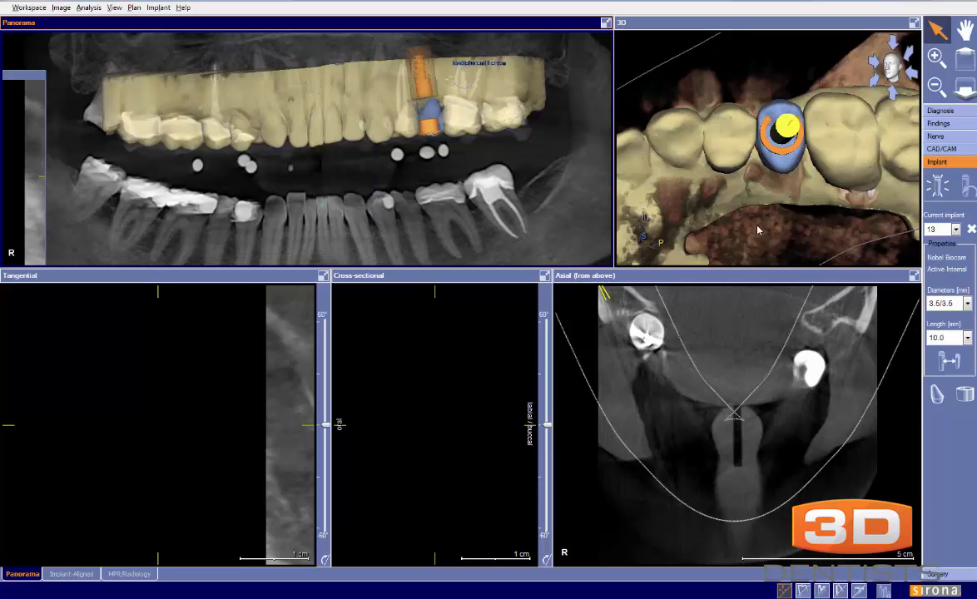
{"action": "left_click_drag", "start_coordinate": [757, 220], "coordinate": [820, 235]}
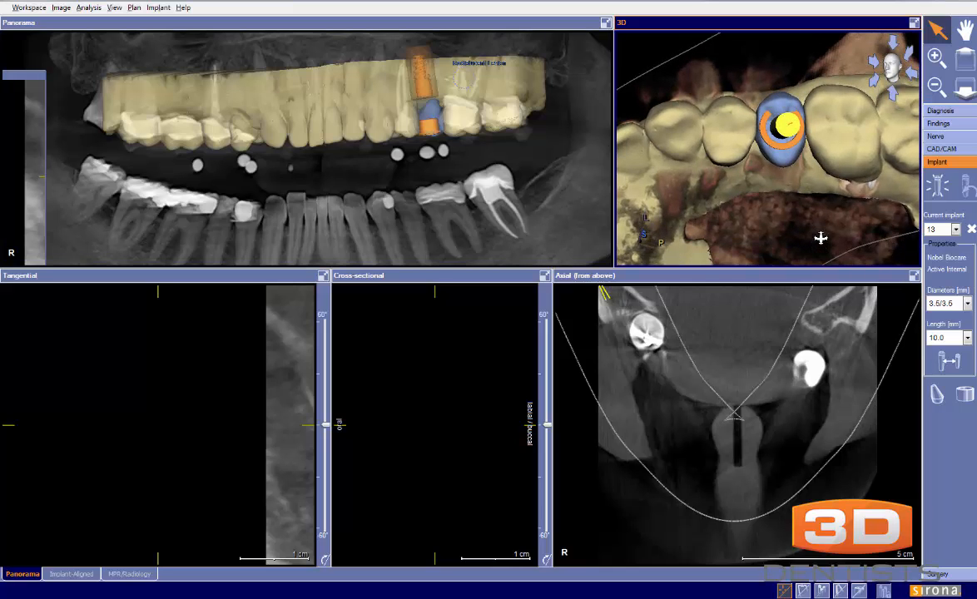
{"action": "left_click_drag", "start_coordinate": [795, 201], "coordinate": [728, 180]}
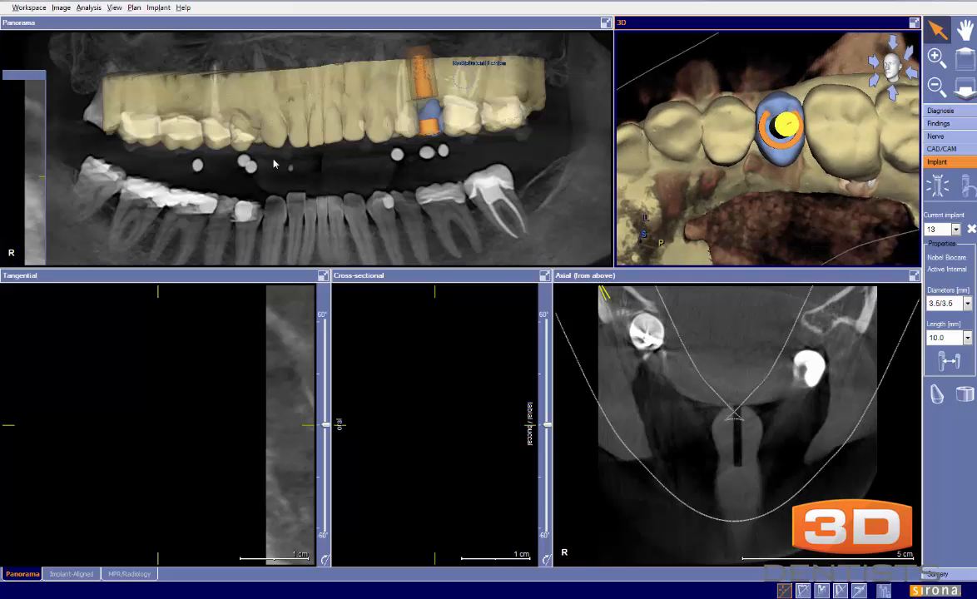
Examine the round white markers between the upper and lower teeth in an enlarged panorama view, circling them temporarily
{"action": "left_click", "coordinate": [606, 23]}
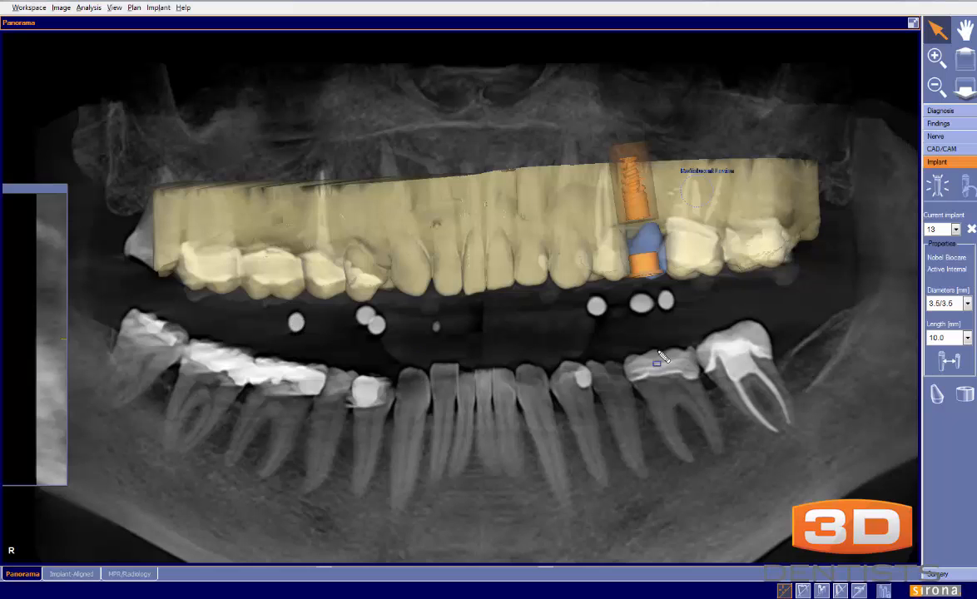
{"action": "left_click_drag", "start_coordinate": [323, 305], "coordinate": [291, 320]}
{"action": "mouse_move", "coordinate": [364, 306]}
{"action": "left_mouse_down"}
{"action": "mouse_move", "coordinate": [398, 339]}
{"action": "mouse_move", "coordinate": [357, 303]}
{"action": "left_mouse_up"}
{"action": "mouse_move", "coordinate": [697, 303]}
{"action": "left_mouse_down"}
{"action": "mouse_move", "coordinate": [704, 299]}
{"action": "mouse_move", "coordinate": [683, 302]}
{"action": "left_mouse_up"}
{"action": "key", "text": "Escape"}
{"action": "left_click", "coordinate": [913, 23]}
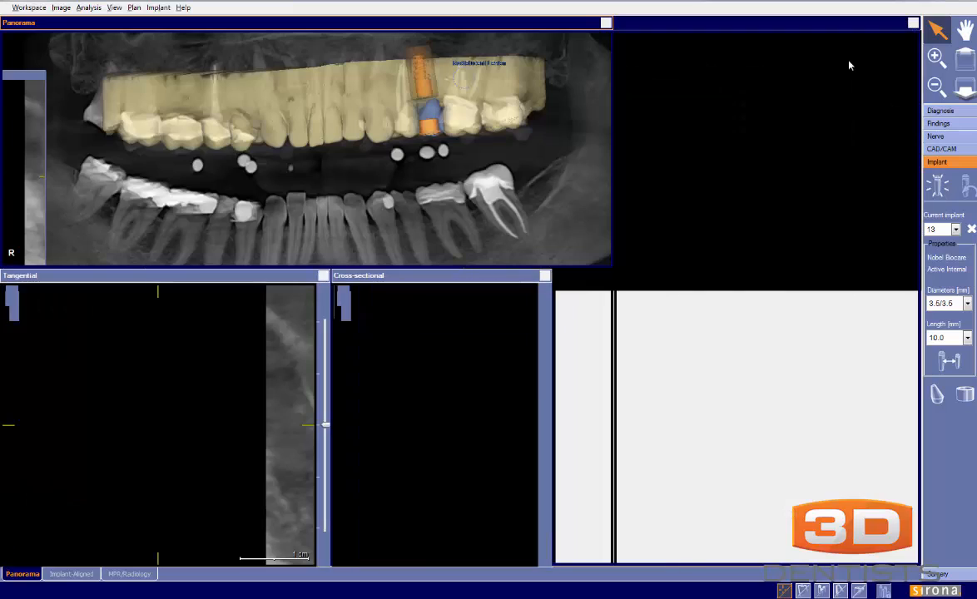
Enlarge the 3D view, rotate it to the outer side of the teeth, and temporarily trace the gum line across the planned crown and its neighbours
{"action": "left_click", "coordinate": [914, 22]}
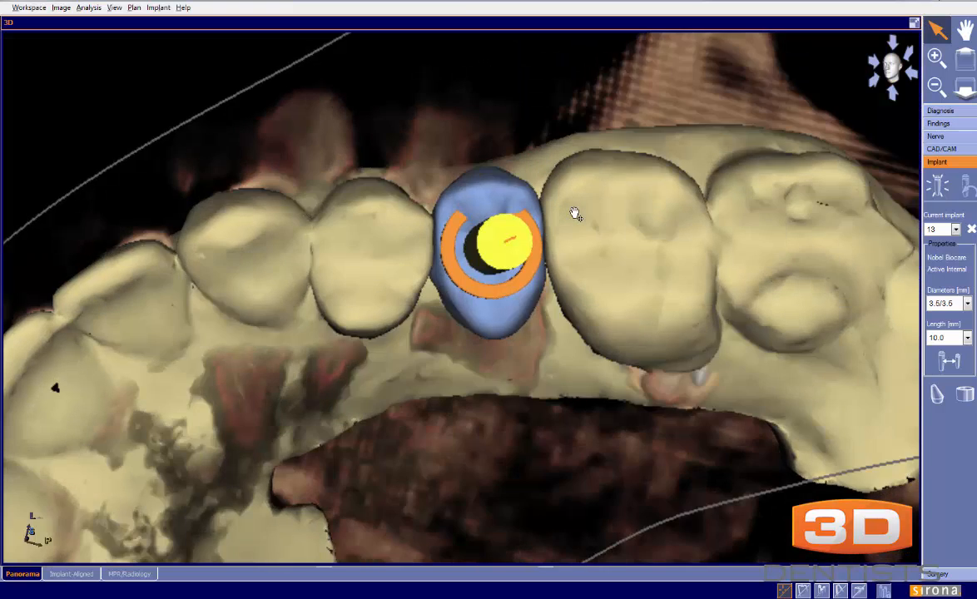
{"action": "left_click_drag", "start_coordinate": [574, 214], "coordinate": [567, 478]}
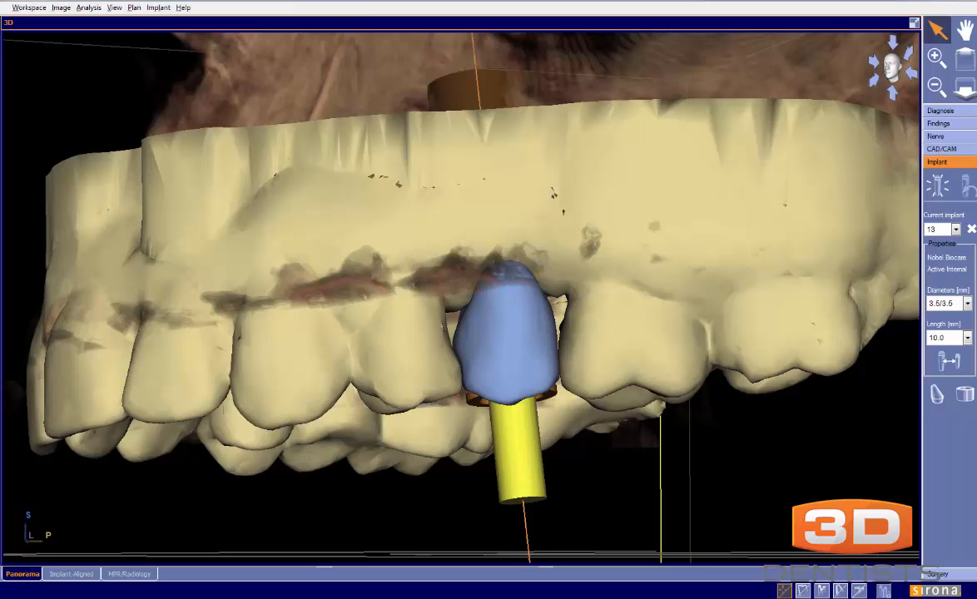
{"action": "mouse_move", "coordinate": [240, 304]}
{"action": "left_mouse_down"}
{"action": "mouse_move", "coordinate": [279, 256]}
{"action": "mouse_move", "coordinate": [346, 328]}
{"action": "mouse_move", "coordinate": [391, 270]}
{"action": "mouse_move", "coordinate": [416, 267]}
{"action": "mouse_move", "coordinate": [463, 287]}
{"action": "mouse_move", "coordinate": [474, 254]}
{"action": "mouse_move", "coordinate": [564, 289]}
{"action": "mouse_move", "coordinate": [633, 287]}
{"action": "mouse_move", "coordinate": [707, 328]}
{"action": "mouse_move", "coordinate": [759, 285]}
{"action": "mouse_move", "coordinate": [818, 276]}
{"action": "mouse_move", "coordinate": [850, 291]}
{"action": "left_mouse_up"}
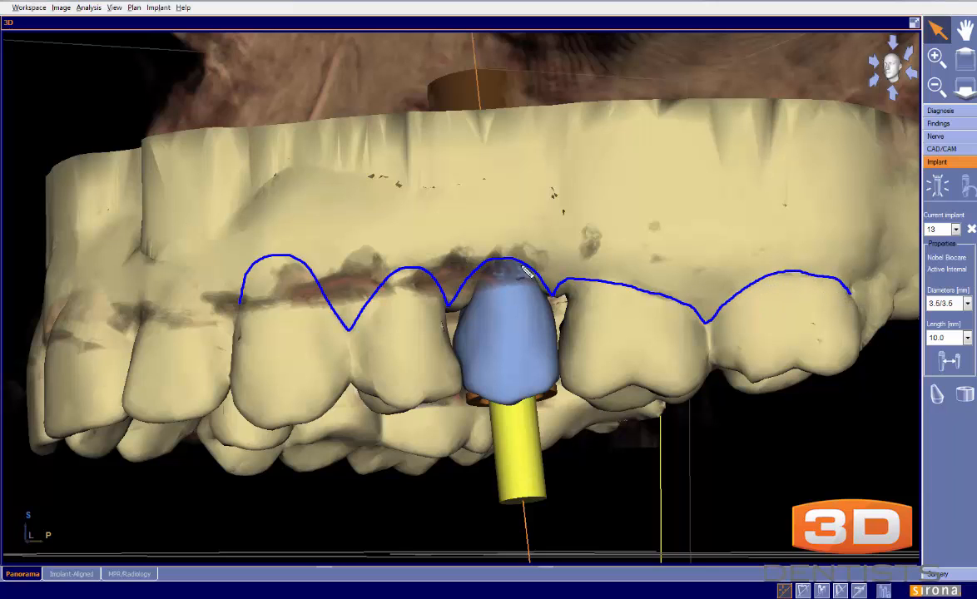
{"action": "key", "text": "Escape"}
Rotate the 3D model to the biting surfaces and check the crown's alignment with temporary lines along the inner and outer edges of the teeth
{"action": "left_click_drag", "start_coordinate": [502, 316], "coordinate": [495, 46]}
{"action": "left_click_drag", "start_coordinate": [508, 301], "coordinate": [504, 286]}
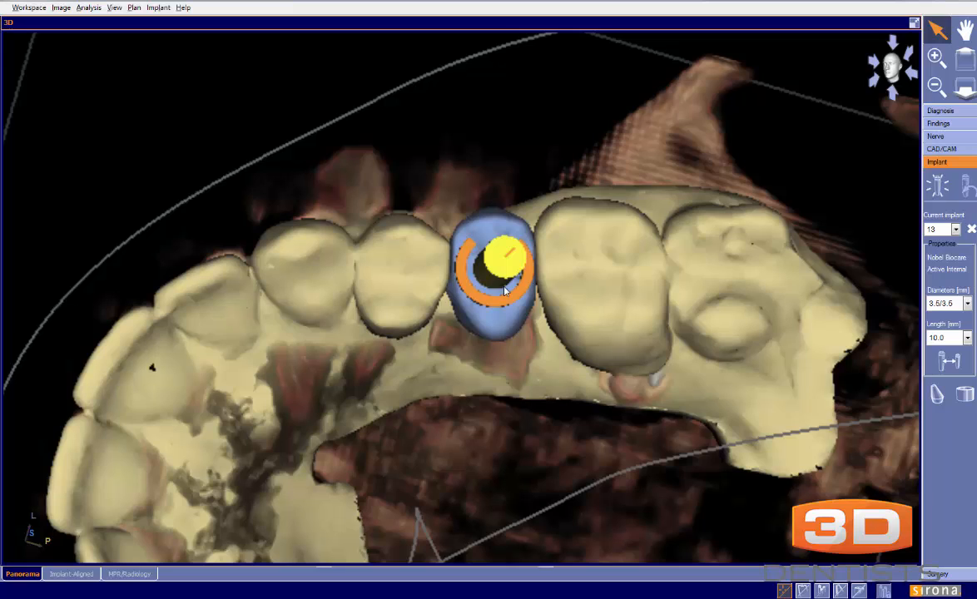
{"action": "key", "text": "ctrl+shift+d"}
{"action": "mouse_move", "coordinate": [279, 222]}
{"action": "left_mouse_down"}
{"action": "mouse_move", "coordinate": [689, 196]}
{"action": "mouse_move", "coordinate": [589, 233]}
{"action": "mouse_move", "coordinate": [575, 222]}
{"action": "left_mouse_up"}
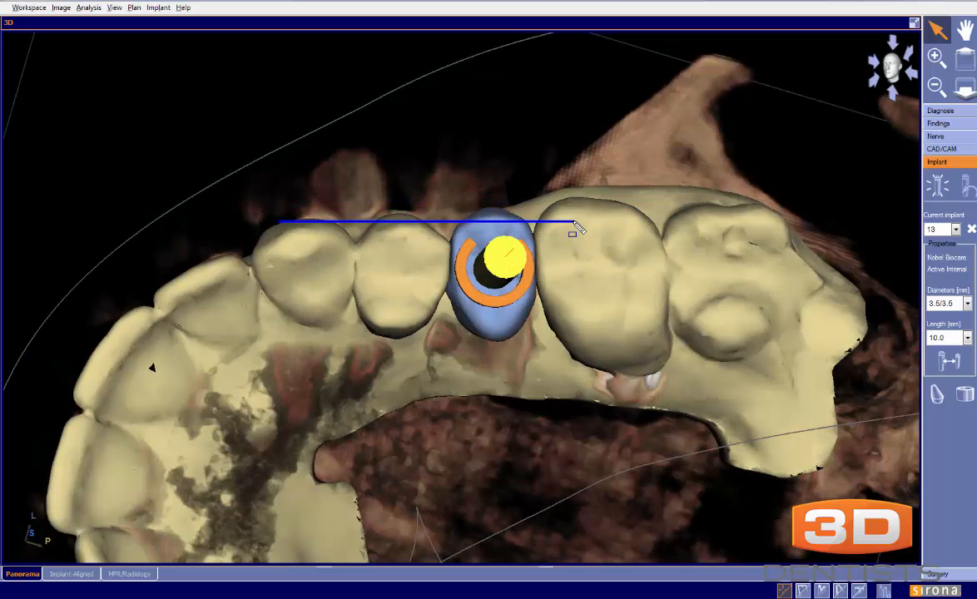
{"action": "key", "text": "Escape"}
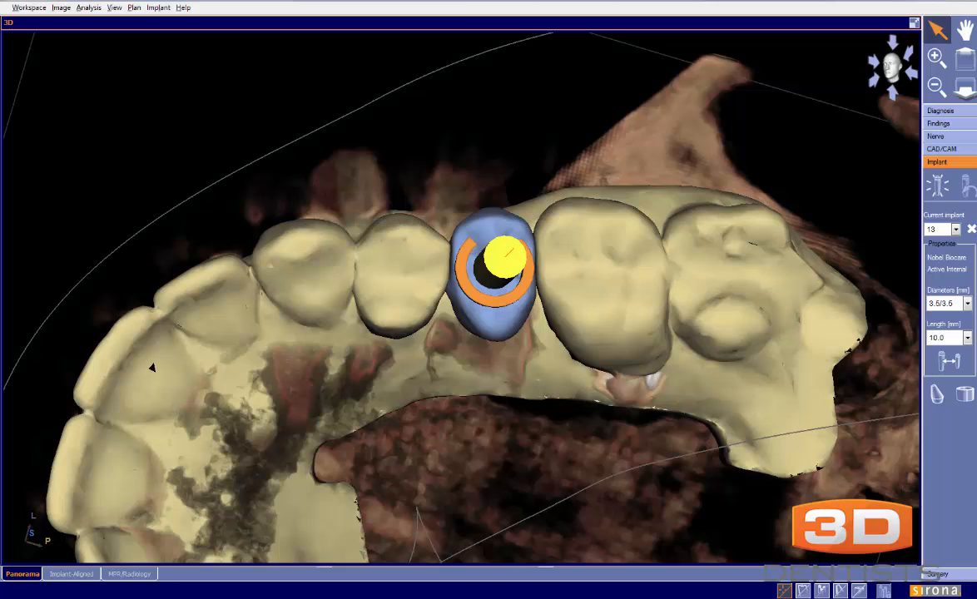
{"action": "left_click_drag", "start_coordinate": [271, 227], "coordinate": [749, 209]}
{"action": "left_click_drag", "start_coordinate": [281, 322], "coordinate": [788, 320]}
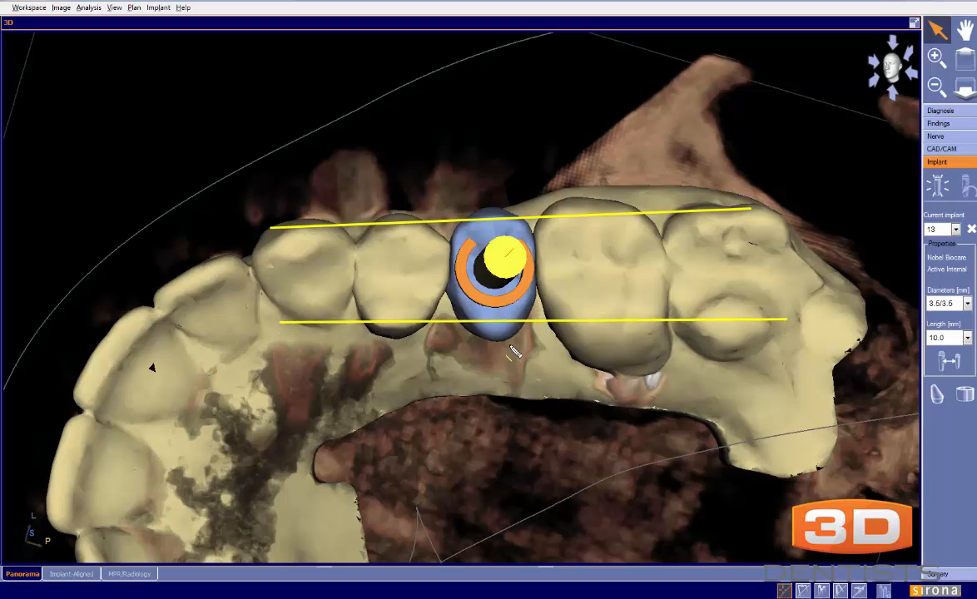
{"action": "key", "text": "Escape"}
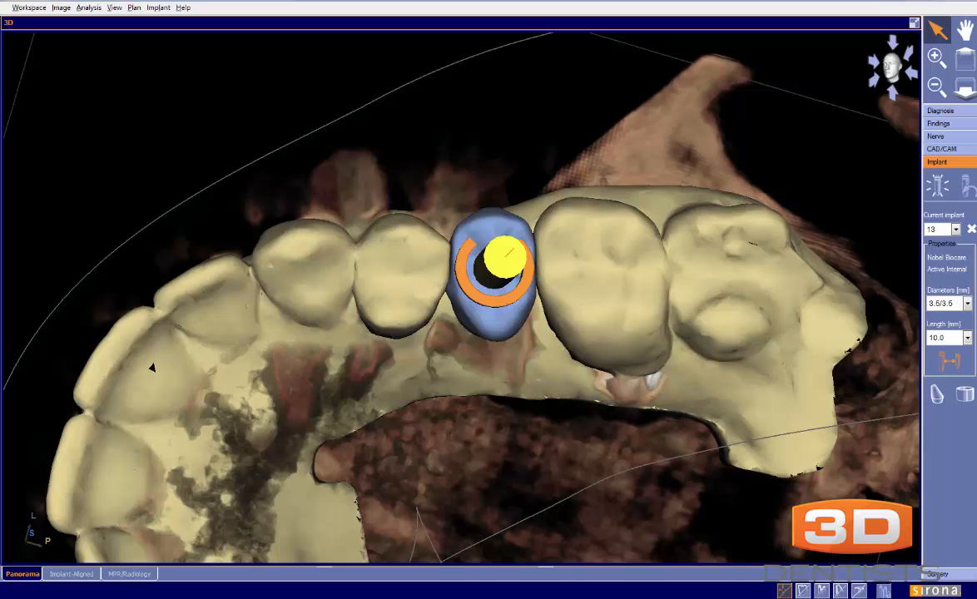
Temporarily trace the crown outline and the facing sides of both adjacent teeth to examine the contacts and the implant's screw access
{"action": "mouse_move", "coordinate": [566, 200]}
{"action": "left_mouse_down"}
{"action": "mouse_move", "coordinate": [547, 215]}
{"action": "mouse_move", "coordinate": [539, 263]}
{"action": "mouse_move", "coordinate": [567, 345]}
{"action": "mouse_move", "coordinate": [603, 375]}
{"action": "mouse_move", "coordinate": [652, 372]}
{"action": "left_mouse_up"}
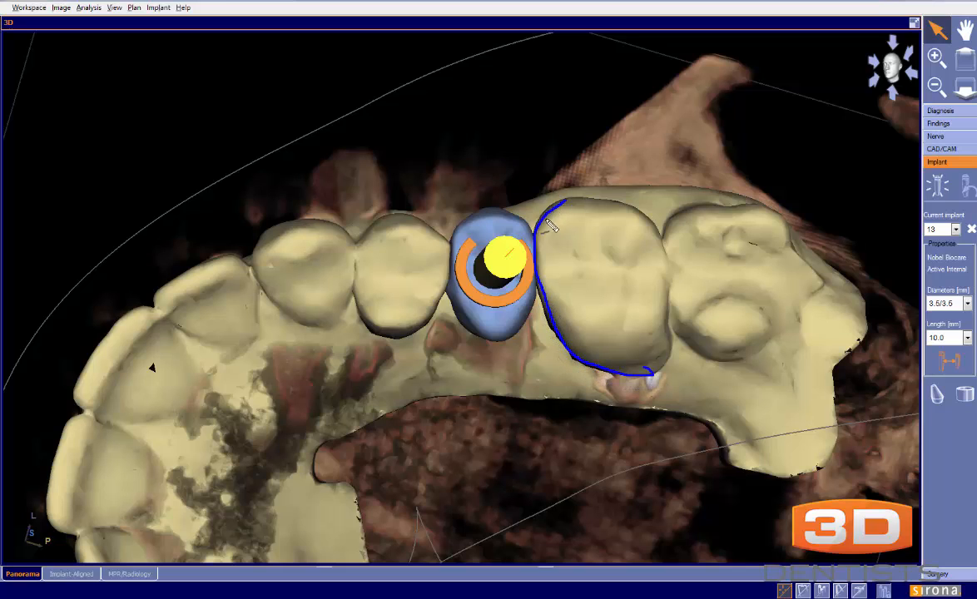
{"action": "mouse_move", "coordinate": [538, 232]}
{"action": "left_mouse_down"}
{"action": "mouse_move", "coordinate": [548, 211]}
{"action": "mouse_move", "coordinate": [572, 198]}
{"action": "mouse_move", "coordinate": [616, 207]}
{"action": "left_mouse_up"}
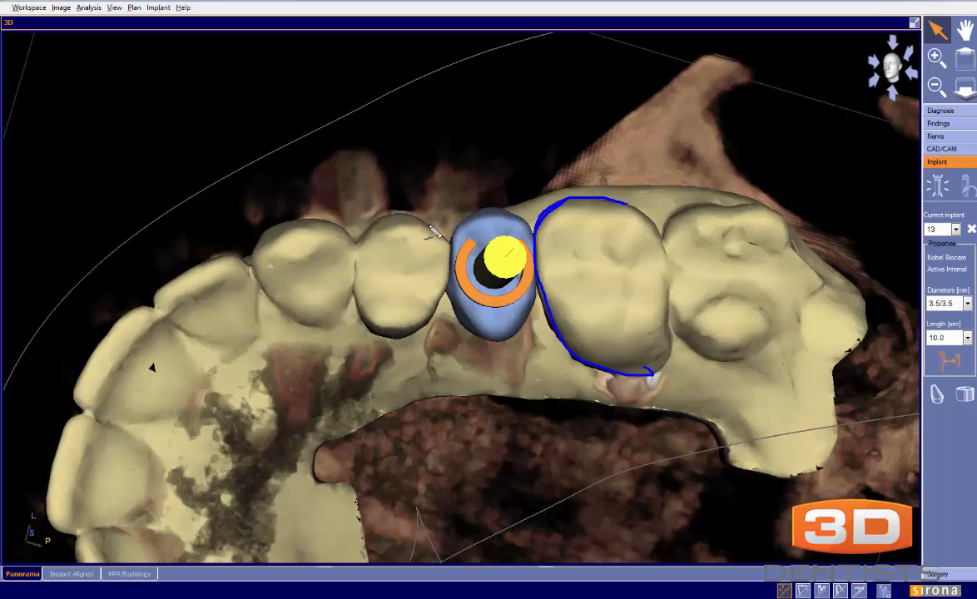
{"action": "mouse_move", "coordinate": [411, 214]}
{"action": "left_mouse_down"}
{"action": "mouse_move", "coordinate": [440, 237]}
{"action": "mouse_move", "coordinate": [451, 271]}
{"action": "mouse_move", "coordinate": [435, 320]}
{"action": "mouse_move", "coordinate": [399, 331]}
{"action": "left_mouse_up"}
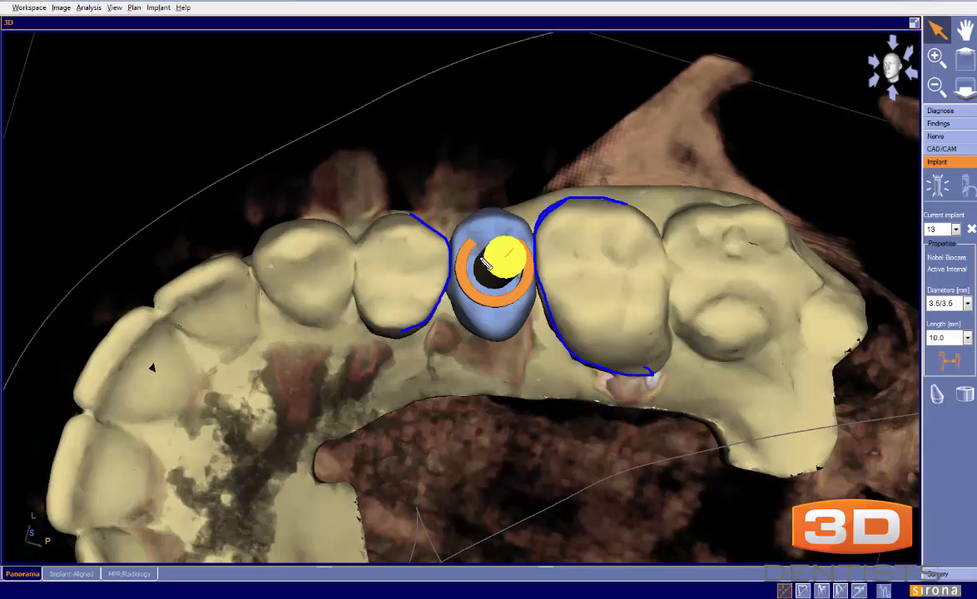
{"action": "mouse_move", "coordinate": [428, 231]}
{"action": "left_mouse_down"}
{"action": "mouse_move", "coordinate": [443, 247]}
{"action": "mouse_move", "coordinate": [445, 307]}
{"action": "left_mouse_up"}
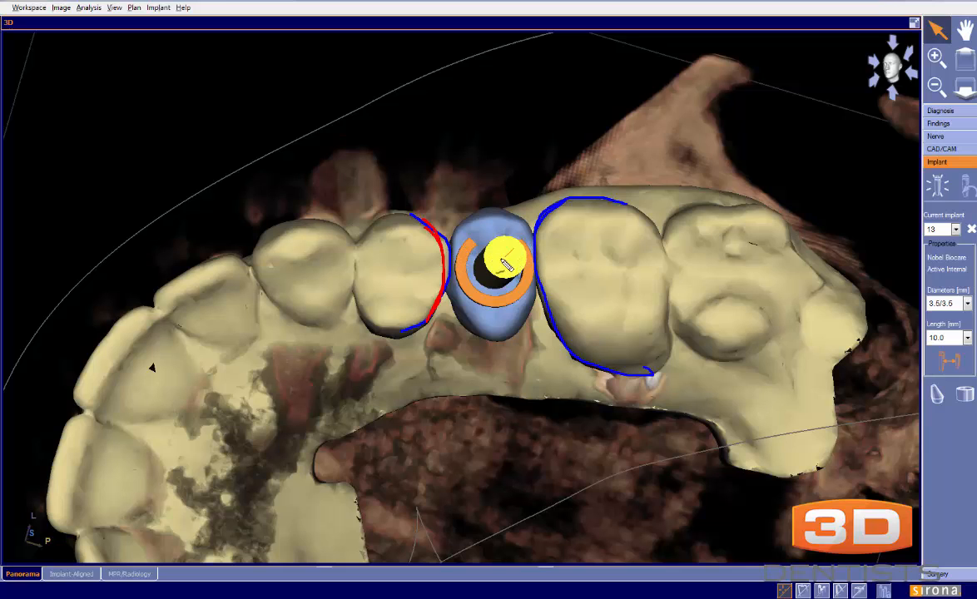
{"action": "mouse_move", "coordinate": [487, 218]}
{"action": "left_mouse_down"}
{"action": "mouse_move", "coordinate": [462, 218]}
{"action": "mouse_move", "coordinate": [444, 258]}
{"action": "mouse_move", "coordinate": [458, 313]}
{"action": "mouse_move", "coordinate": [484, 337]}
{"action": "left_mouse_up"}
{"action": "mouse_move", "coordinate": [487, 212]}
{"action": "left_mouse_down"}
{"action": "mouse_move", "coordinate": [523, 223]}
{"action": "mouse_move", "coordinate": [535, 321]}
{"action": "mouse_move", "coordinate": [485, 338]}
{"action": "left_mouse_up"}
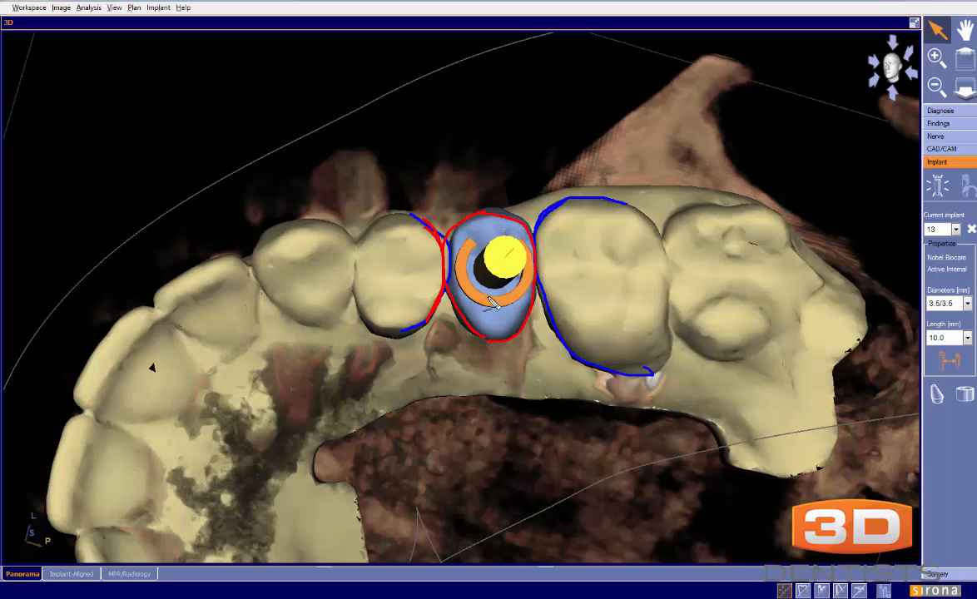
{"action": "left_click_drag", "start_coordinate": [494, 269], "coordinate": [496, 271]}
{"action": "left_click_drag", "start_coordinate": [485, 269], "coordinate": [482, 263]}
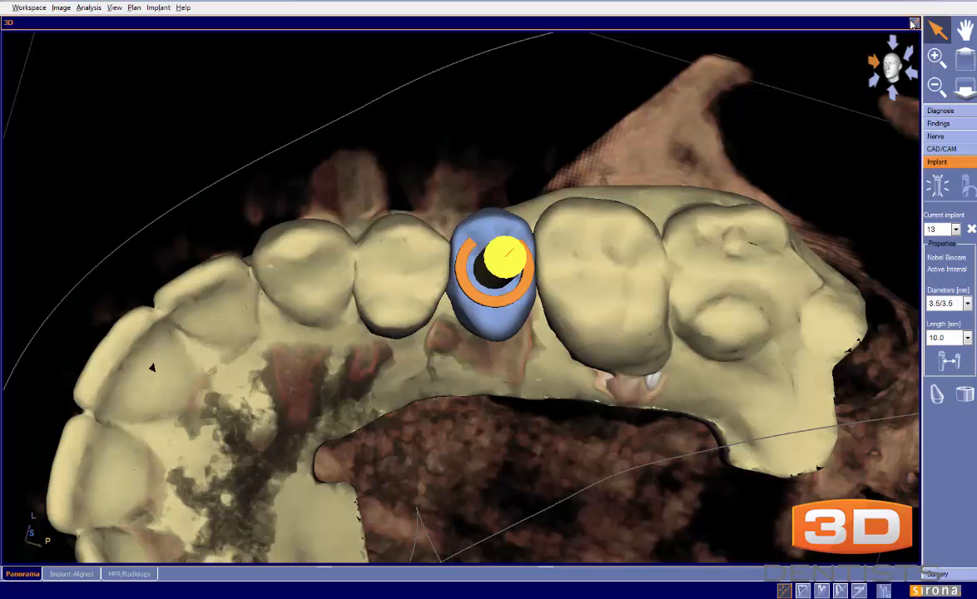
Switch to the implant-aligned workspace and inspect implant 13 in the cross-sectional view
{"action": "left_click", "coordinate": [72, 574]}
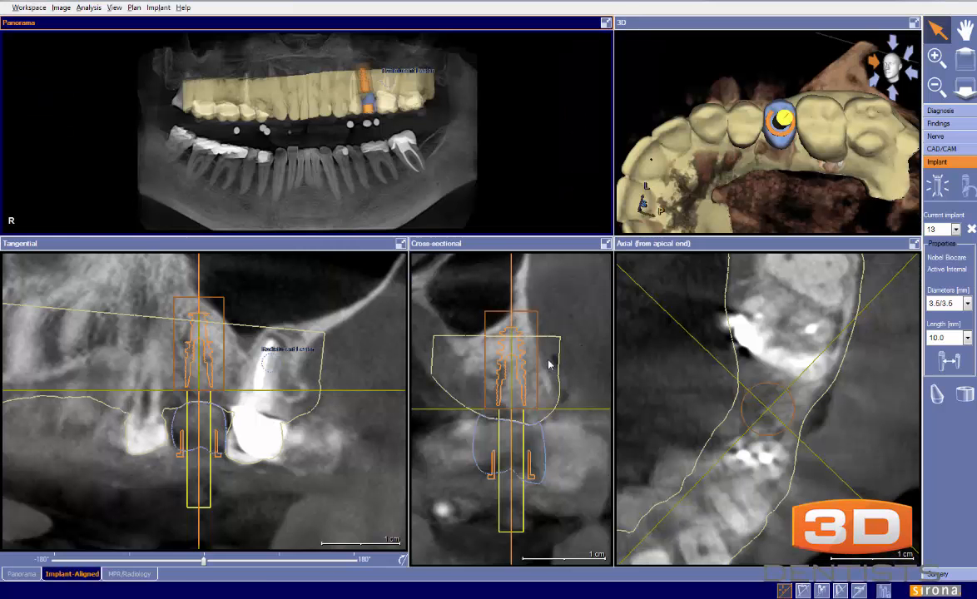
{"action": "left_click", "coordinate": [550, 364]}
{"action": "left_click_drag", "start_coordinate": [680, 371], "coordinate": [679, 403]}
{"action": "left_click", "coordinate": [574, 405]}
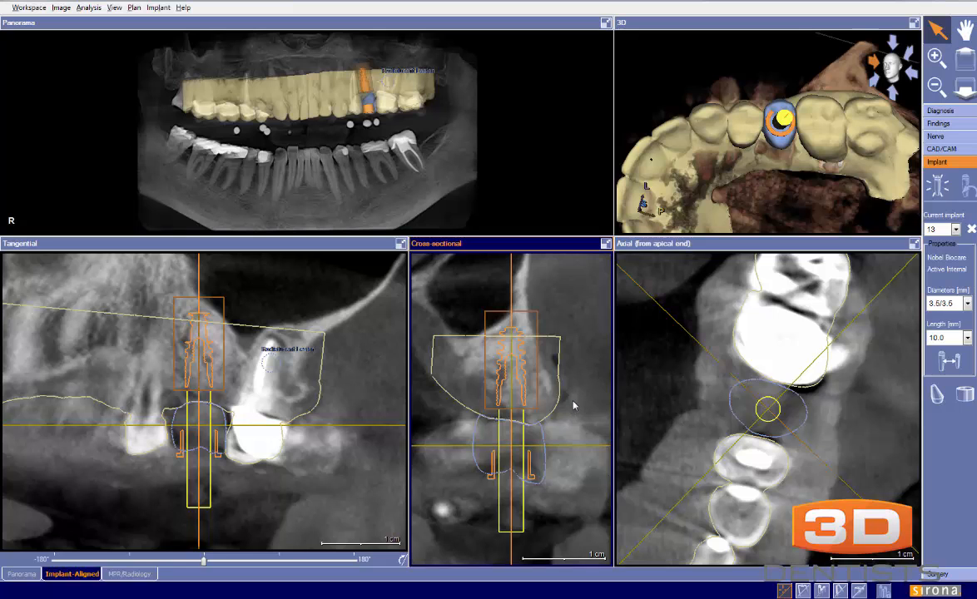
{"action": "scroll", "coordinate": [573, 406], "scroll_direction": "up", "scroll_amount": 4}
{"action": "scroll", "coordinate": [574, 405], "scroll_direction": "down", "scroll_amount": 2}
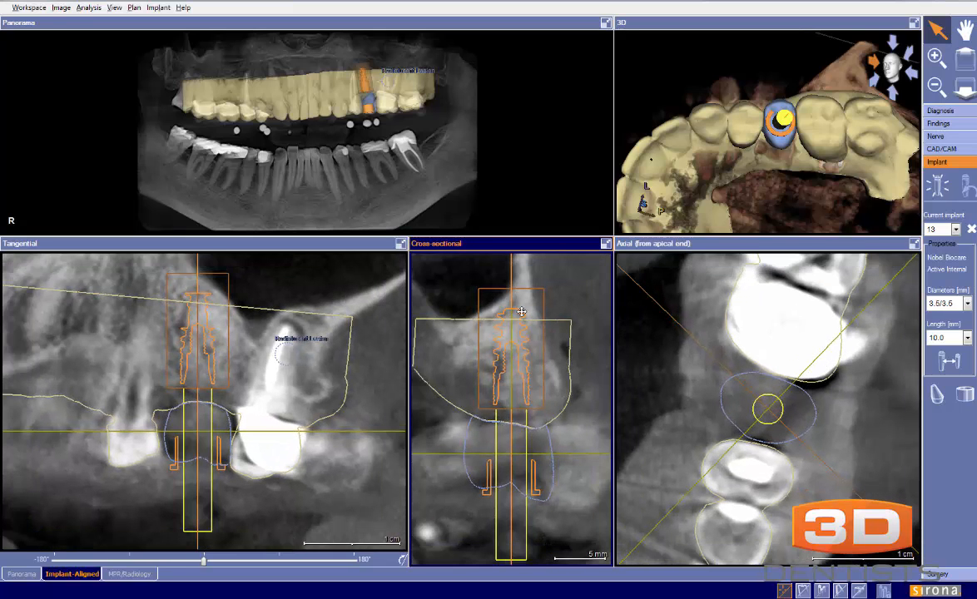
Enlarge the cross-sectional view and temporarily trace the bone ridge, its long axis, and the crown outline to compare them with the implant position
{"action": "left_click", "coordinate": [605, 243]}
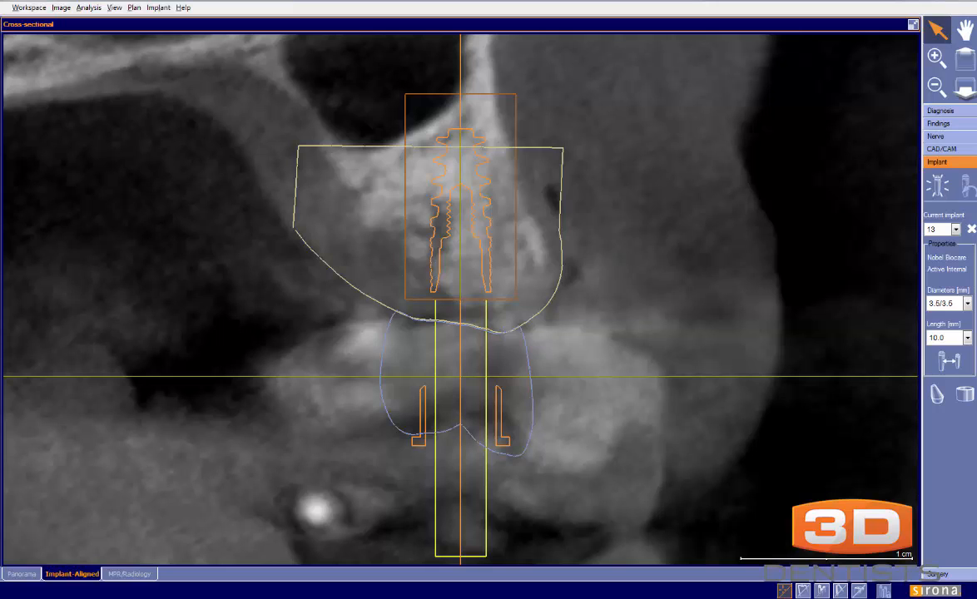
{"action": "mouse_move", "coordinate": [329, 158]}
{"action": "left_mouse_down"}
{"action": "mouse_move", "coordinate": [398, 262]}
{"action": "mouse_move", "coordinate": [433, 290]}
{"action": "mouse_move", "coordinate": [492, 307]}
{"action": "mouse_move", "coordinate": [548, 281]}
{"action": "mouse_move", "coordinate": [500, 146]}
{"action": "mouse_move", "coordinate": [494, 37]}
{"action": "left_mouse_up"}
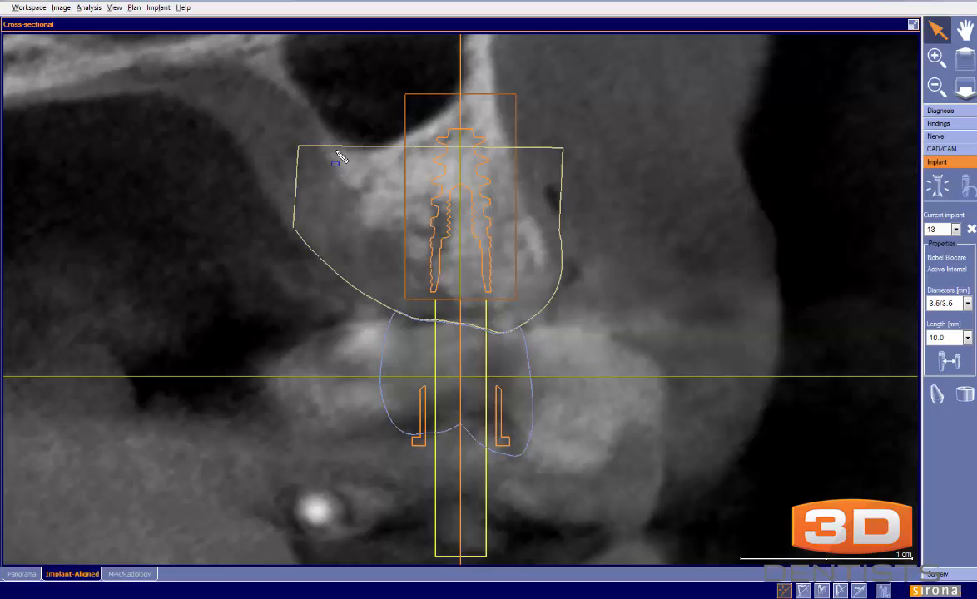
{"action": "mouse_move", "coordinate": [307, 130]}
{"action": "left_mouse_down"}
{"action": "mouse_move", "coordinate": [331, 188]}
{"action": "mouse_move", "coordinate": [454, 298]}
{"action": "mouse_move", "coordinate": [529, 290]}
{"action": "mouse_move", "coordinate": [554, 249]}
{"action": "mouse_move", "coordinate": [515, 157]}
{"action": "mouse_move", "coordinate": [491, 51]}
{"action": "left_mouse_up"}
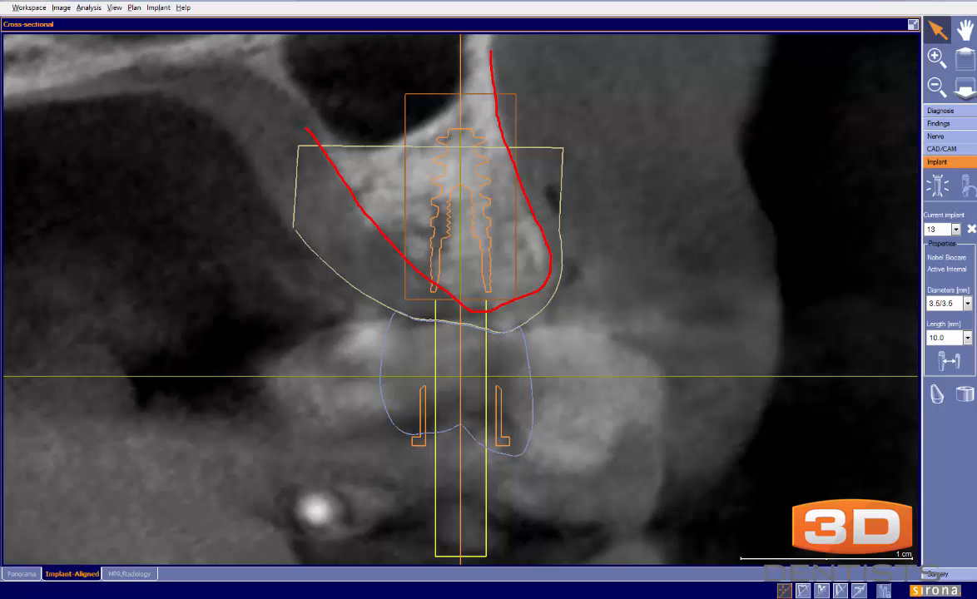
{"action": "left_click_drag", "start_coordinate": [415, 137], "coordinate": [524, 297]}
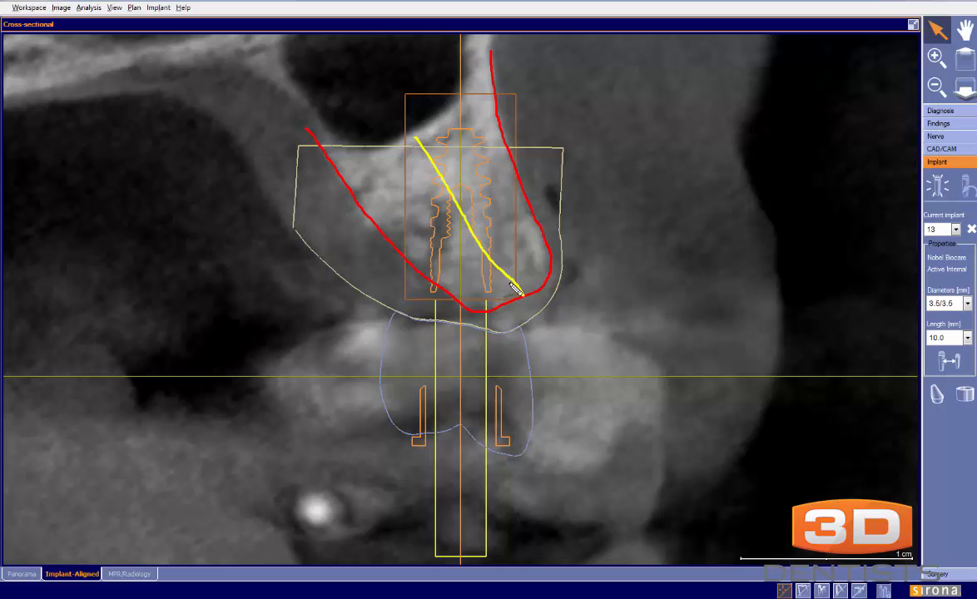
{"action": "mouse_move", "coordinate": [517, 323]}
{"action": "left_mouse_down"}
{"action": "mouse_move", "coordinate": [531, 421]}
{"action": "mouse_move", "coordinate": [489, 445]}
{"action": "mouse_move", "coordinate": [460, 425]}
{"action": "mouse_move", "coordinate": [393, 421]}
{"action": "mouse_move", "coordinate": [380, 354]}
{"action": "mouse_move", "coordinate": [392, 315]}
{"action": "left_mouse_up"}
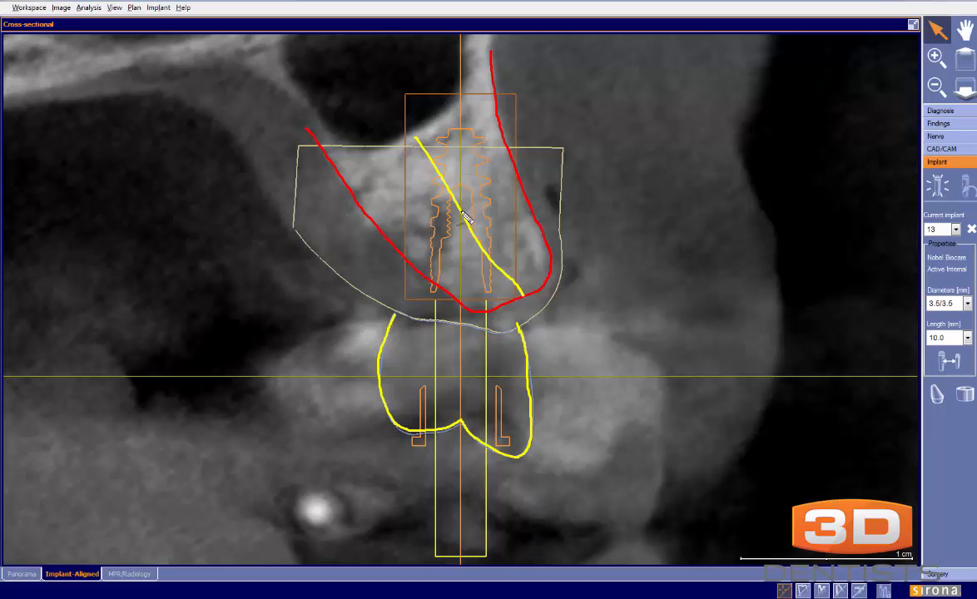
{"action": "key", "text": "Escape"}
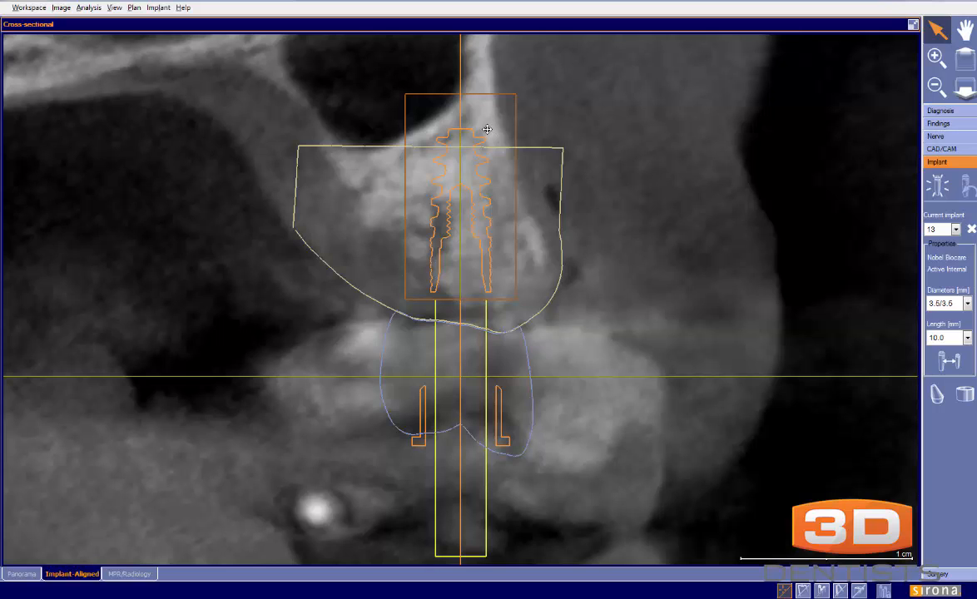
{"action": "left_click_drag", "start_coordinate": [458, 74], "coordinate": [455, 73]}
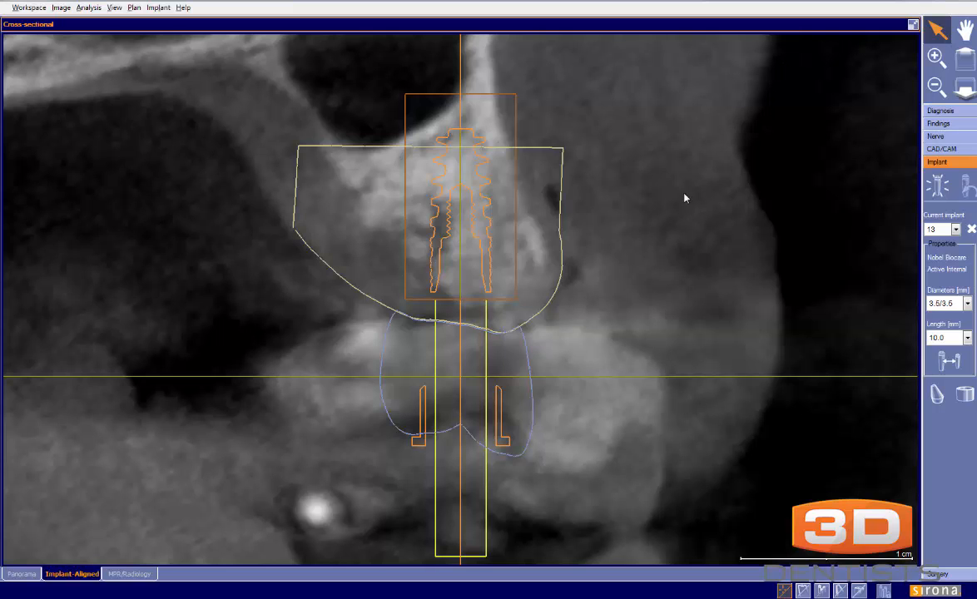
{"action": "left_click", "coordinate": [913, 25]}
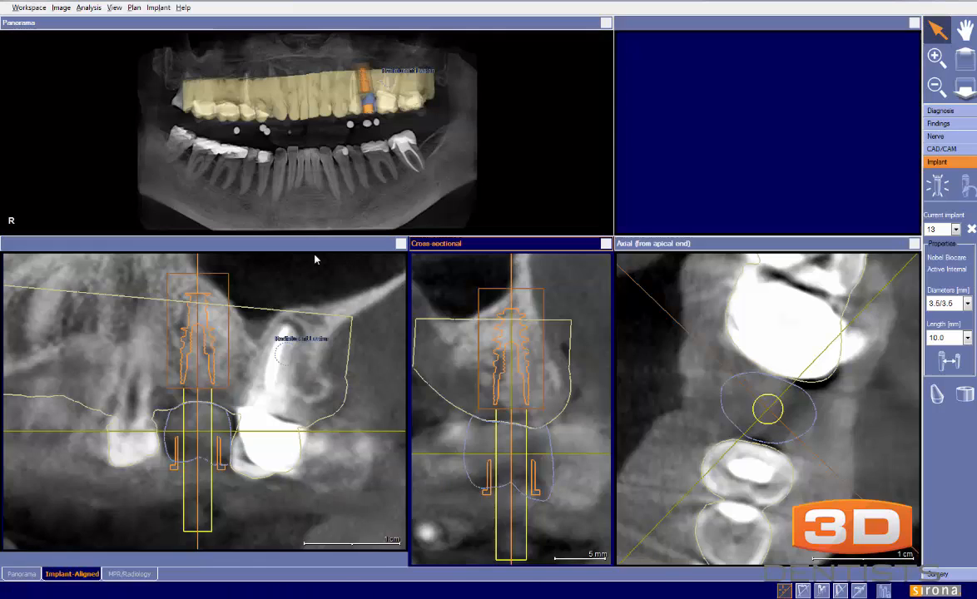
Rotate the tangential slice through the neighbouring teeth, then enlarge it and temporarily circle the labelled lesion around the molar roots to examine it
{"action": "mouse_move", "coordinate": [203, 561]}
{"action": "left_mouse_down"}
{"action": "mouse_move", "coordinate": [214, 565]}
{"action": "mouse_move", "coordinate": [192, 562]}
{"action": "left_mouse_up"}
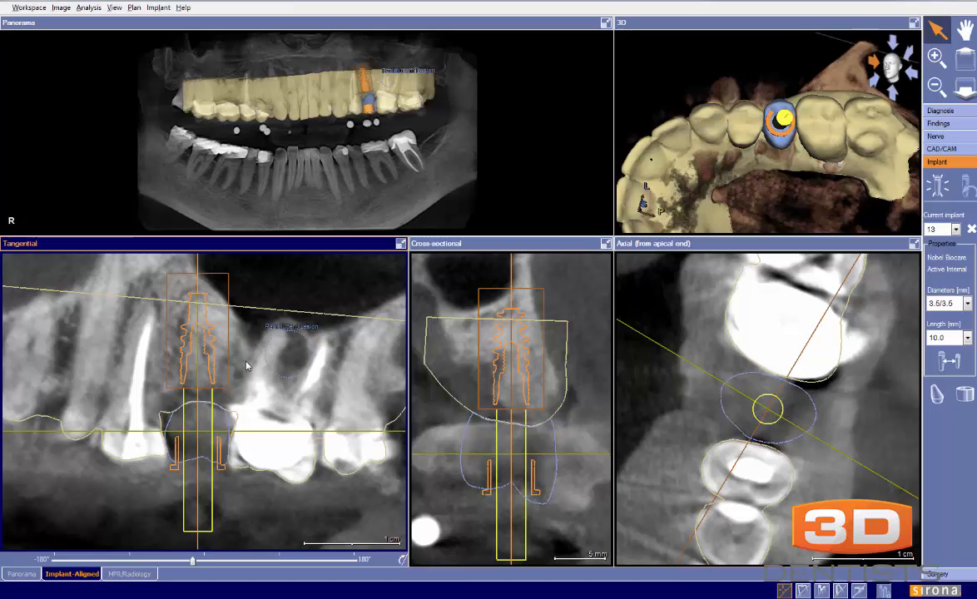
{"action": "left_click", "coordinate": [401, 243]}
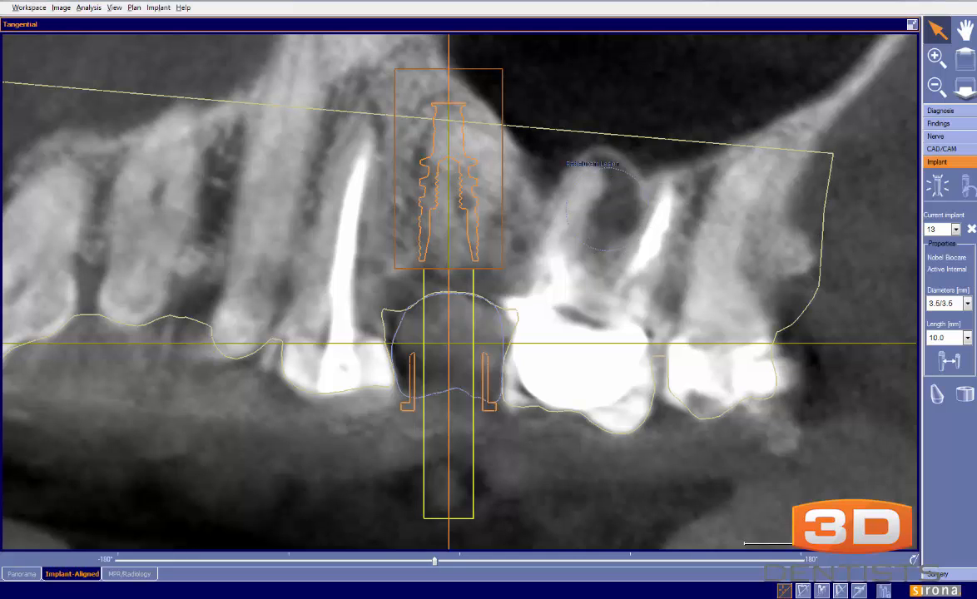
{"action": "mouse_move", "coordinate": [618, 138]}
{"action": "left_mouse_down"}
{"action": "mouse_move", "coordinate": [675, 285]}
{"action": "mouse_move", "coordinate": [584, 177]}
{"action": "mouse_move", "coordinate": [563, 241]}
{"action": "mouse_move", "coordinate": [637, 196]}
{"action": "mouse_move", "coordinate": [649, 223]}
{"action": "left_mouse_up"}
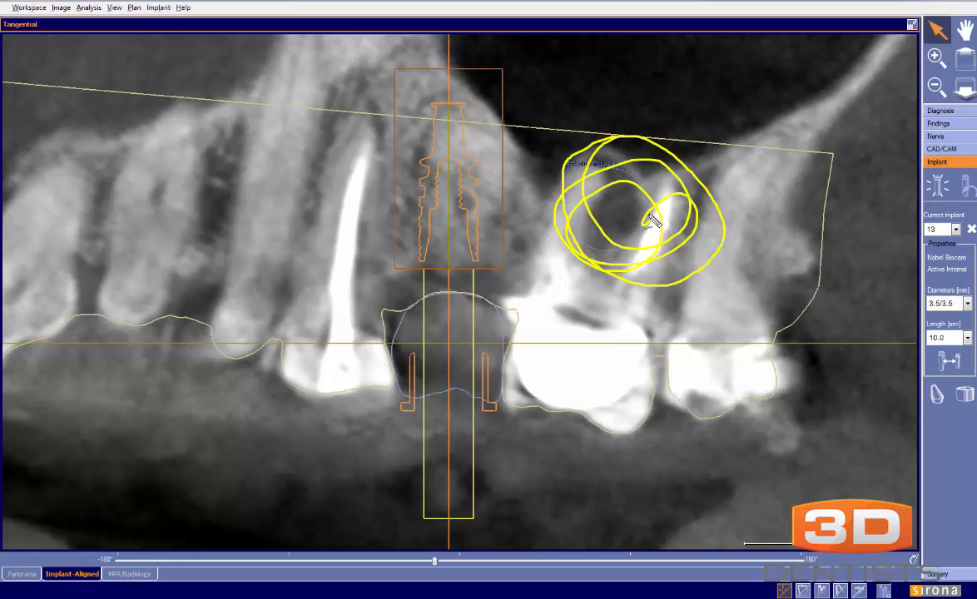
{"action": "key", "text": "Escape"}
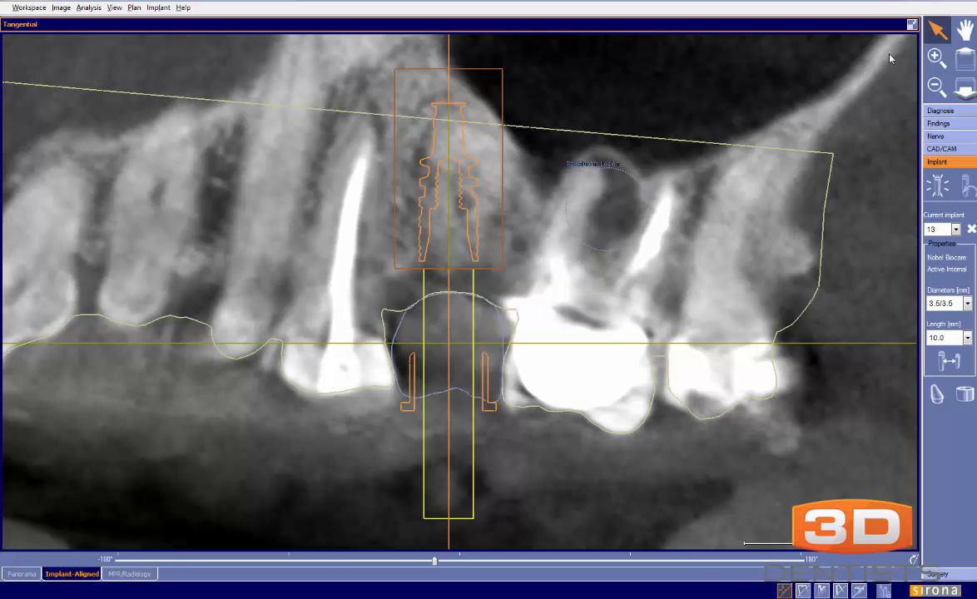
{"action": "left_click", "coordinate": [912, 25]}
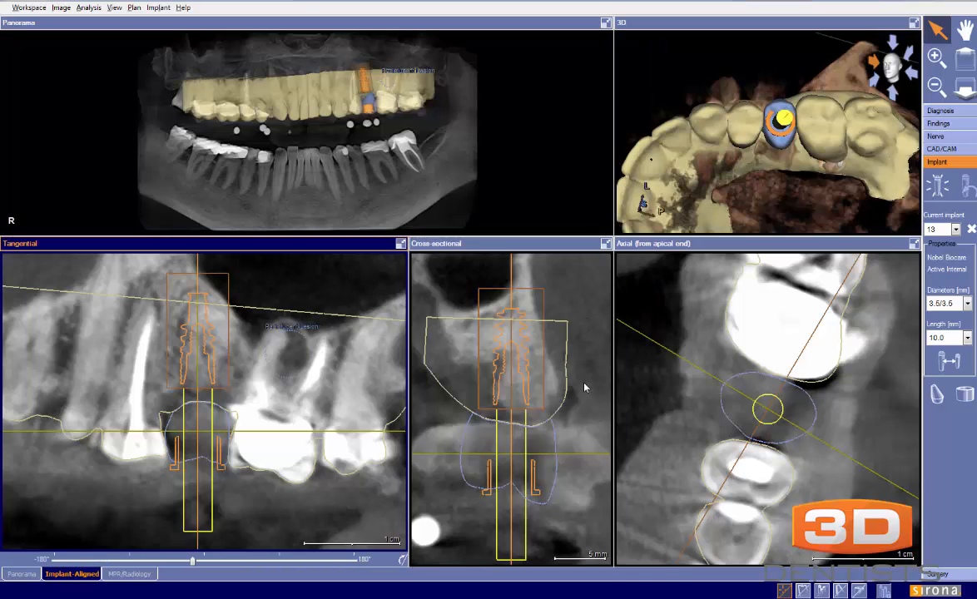
Zoom in on the implant and crown in the cross-sectional view and reposition the image for inspection
{"action": "scroll", "coordinate": [585, 388], "scroll_direction": "up", "scroll_amount": 3}
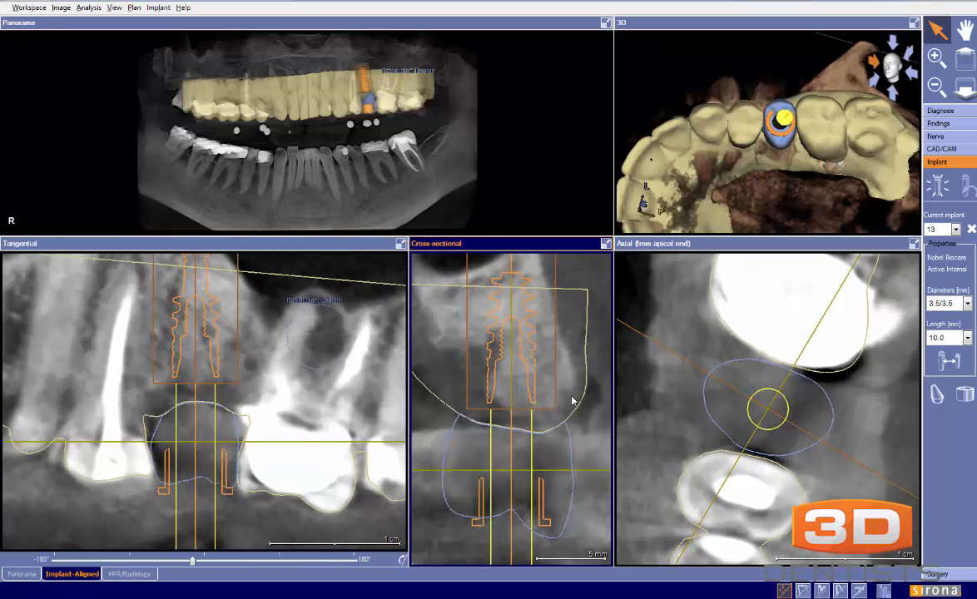
{"action": "scroll", "coordinate": [572, 401], "scroll_direction": "up", "scroll_amount": 1}
{"action": "middle_click_drag", "start_coordinate": [572, 399], "coordinate": [571, 412]}
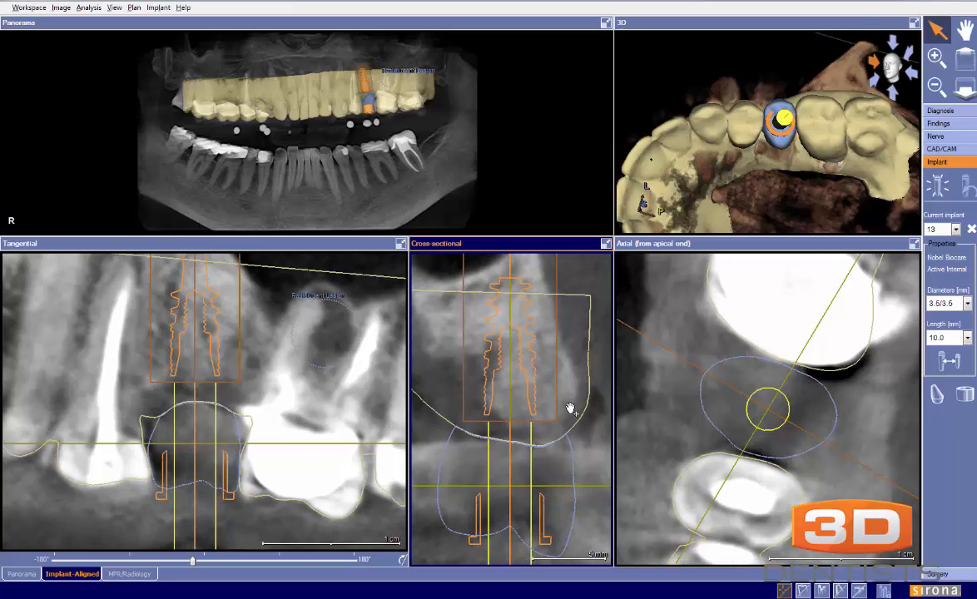
Temporarily trace the emergence profile from the implant shoulders to the crown outline in the cross-sectional view, including the area beneath the implant
{"action": "scroll", "coordinate": [572, 413], "scroll_direction": "down", "scroll_amount": 1}
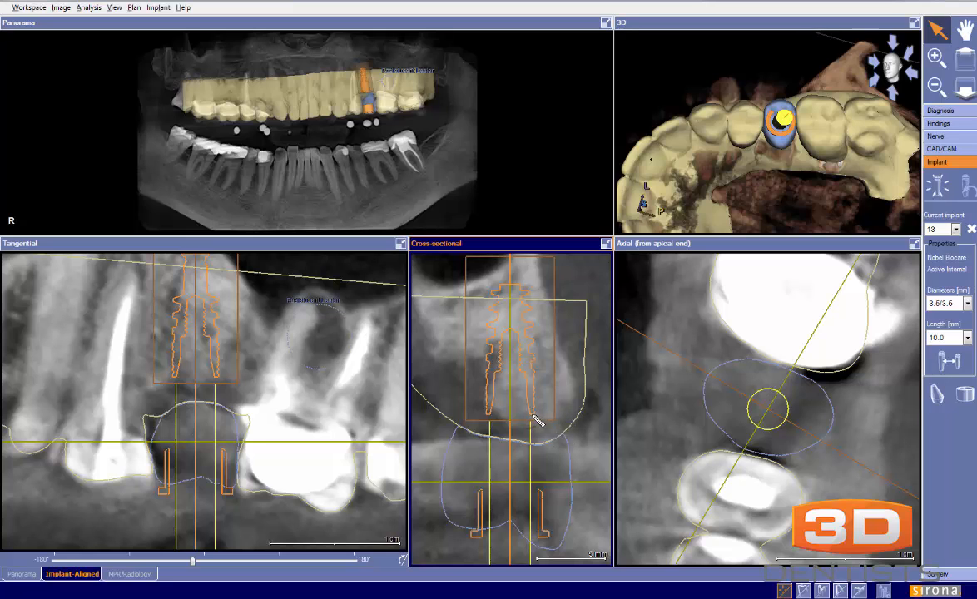
{"action": "left_click_drag", "start_coordinate": [533, 416], "coordinate": [565, 437]}
{"action": "left_click_drag", "start_coordinate": [489, 415], "coordinate": [453, 437]}
{"action": "key", "text": "Escape"}
{"action": "left_click_drag", "start_coordinate": [527, 388], "coordinate": [527, 383]}
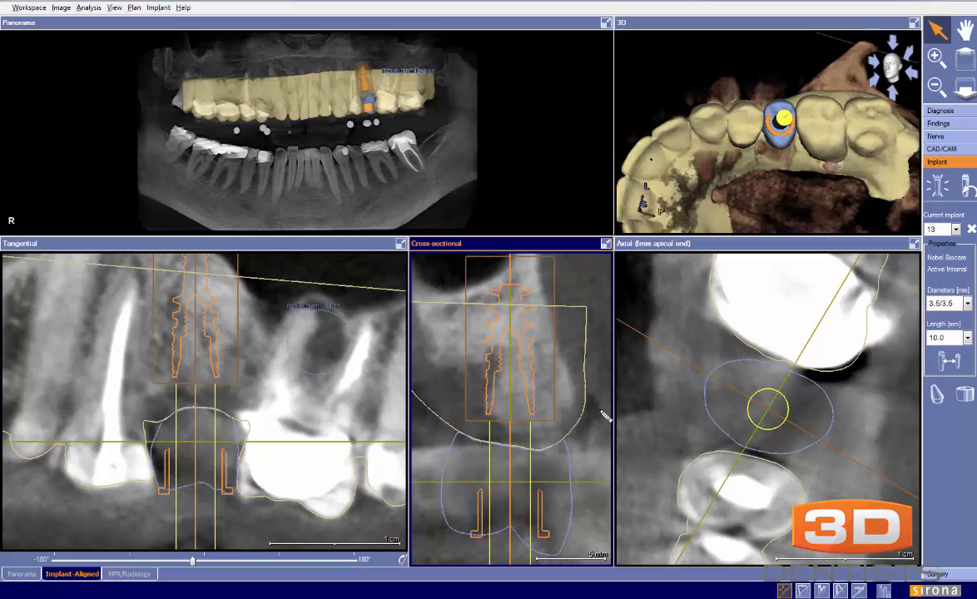
{"action": "mouse_move", "coordinate": [563, 439]}
{"action": "left_mouse_down"}
{"action": "mouse_move", "coordinate": [530, 405]}
{"action": "mouse_move", "coordinate": [473, 424]}
{"action": "mouse_move", "coordinate": [439, 481]}
{"action": "left_mouse_up"}
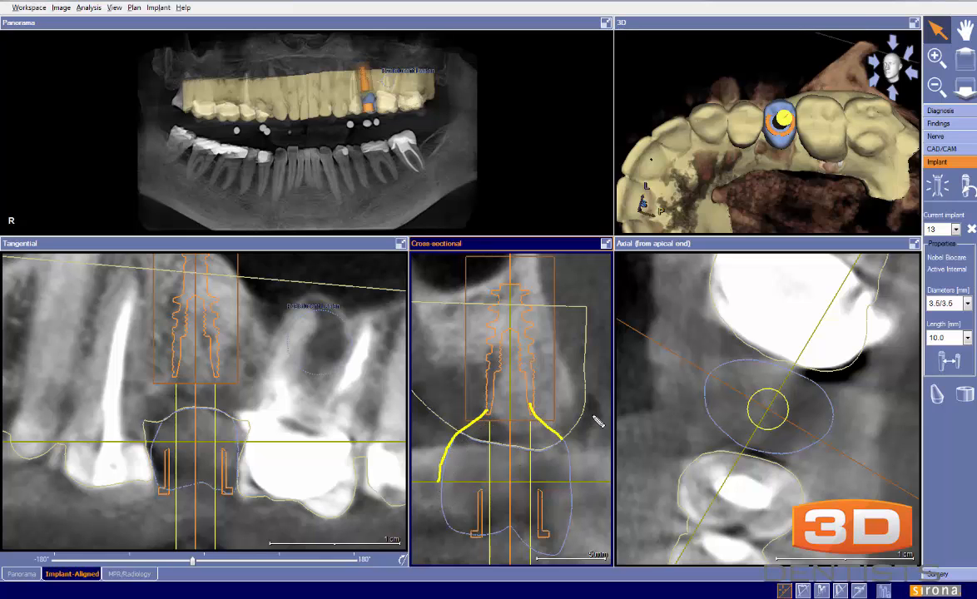
{"action": "mouse_move", "coordinate": [497, 417]}
{"action": "left_mouse_down"}
{"action": "mouse_move", "coordinate": [518, 430]}
{"action": "mouse_move", "coordinate": [532, 416]}
{"action": "mouse_move", "coordinate": [501, 420]}
{"action": "mouse_move", "coordinate": [531, 427]}
{"action": "left_mouse_up"}
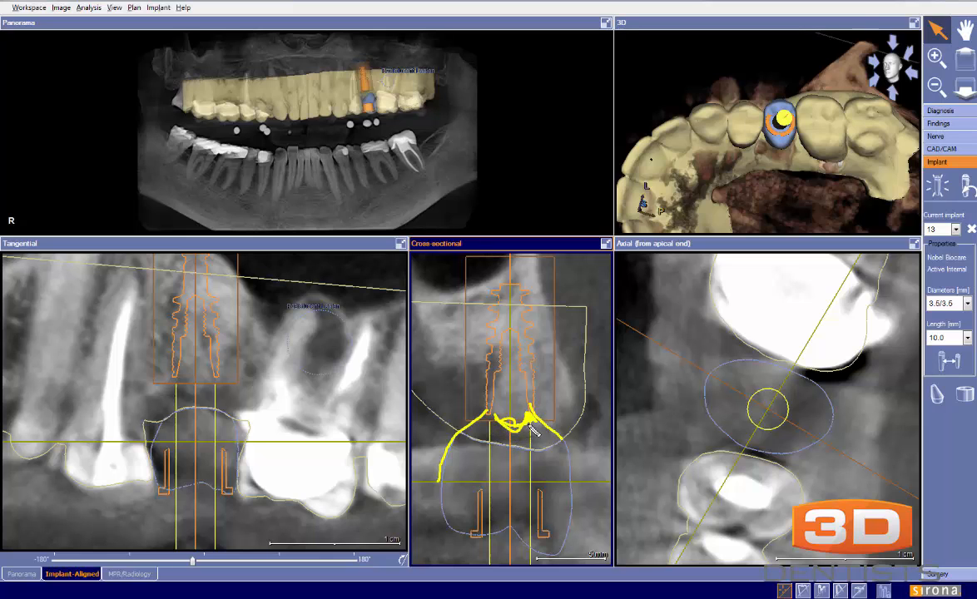
{"action": "key", "text": "Escape"}
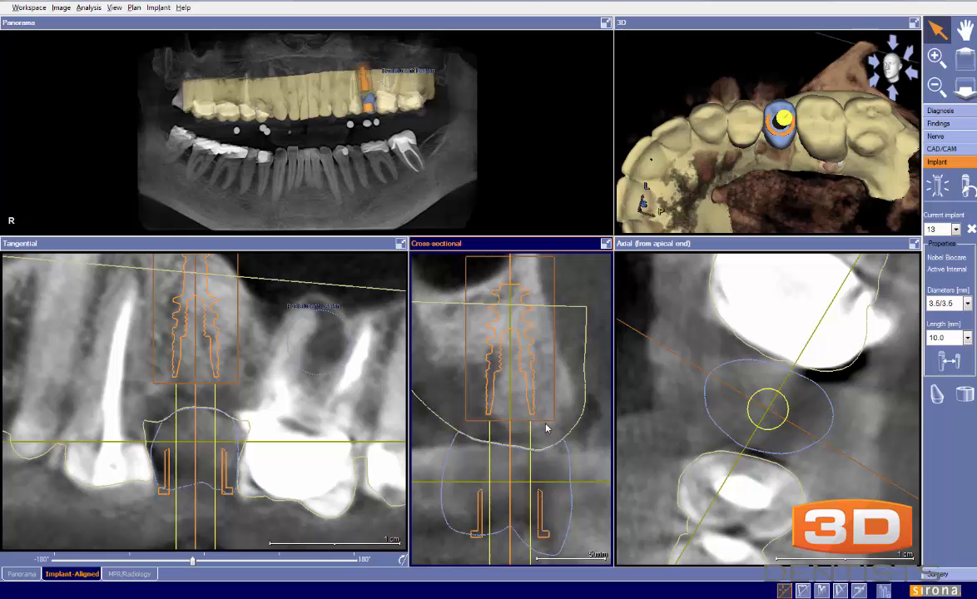
Try tilting implant 13 slightly in the cross-sectional view, and revert the tilt
{"action": "left_click_drag", "start_coordinate": [334, 351], "coordinate": [345, 400]}
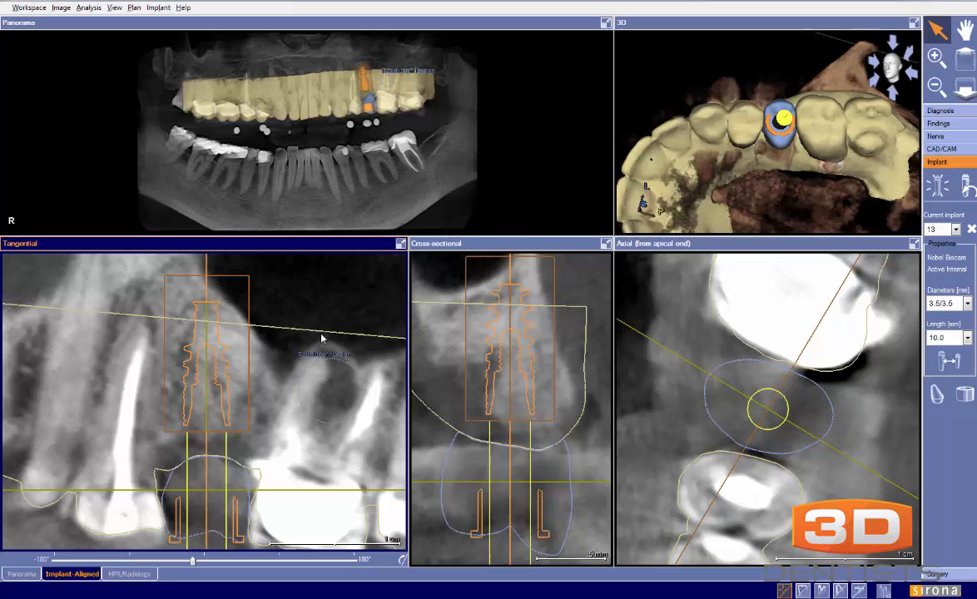
{"action": "scroll", "coordinate": [294, 306], "scroll_direction": "down", "scroll_amount": 2}
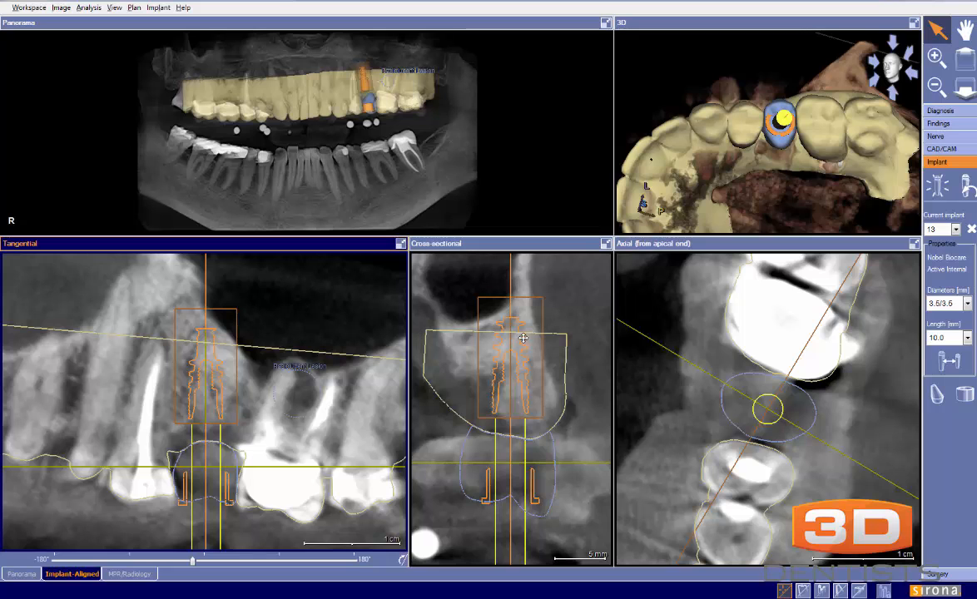
{"action": "scroll", "coordinate": [537, 341], "scroll_direction": "up", "scroll_amount": 1}
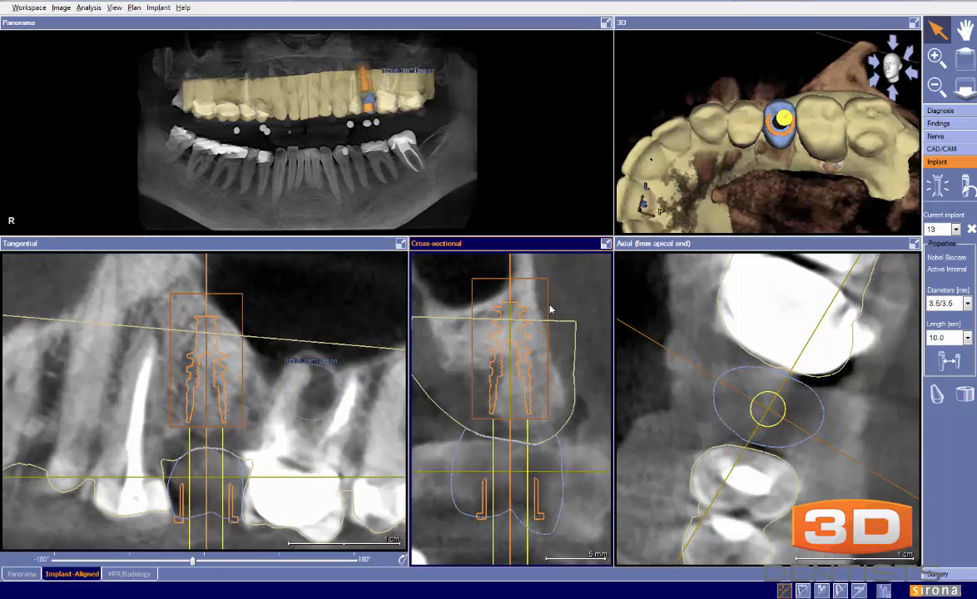
{"action": "scroll", "coordinate": [549, 310], "scroll_direction": "down", "scroll_amount": 1}
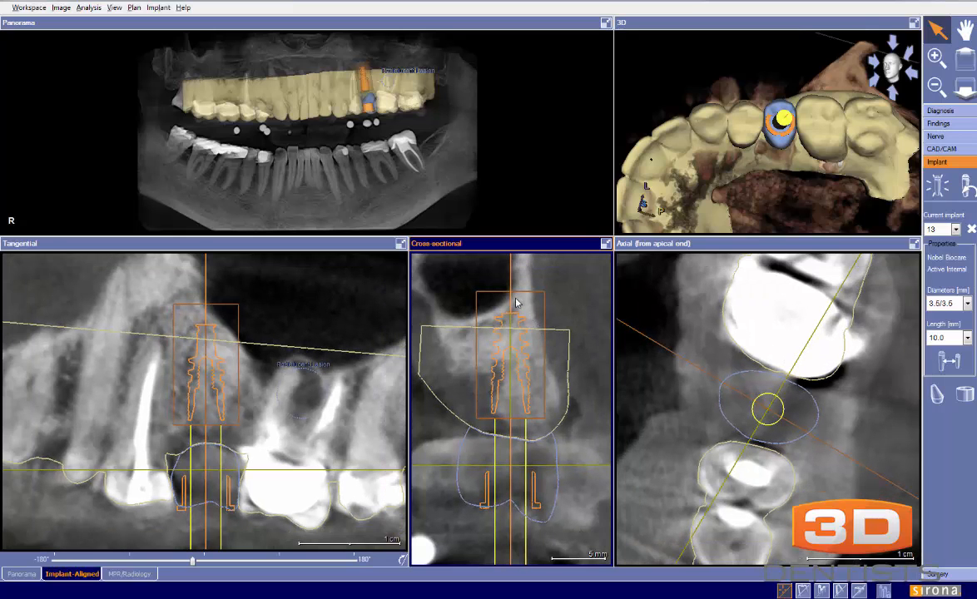
{"action": "left_click_drag", "start_coordinate": [511, 291], "coordinate": [504, 289]}
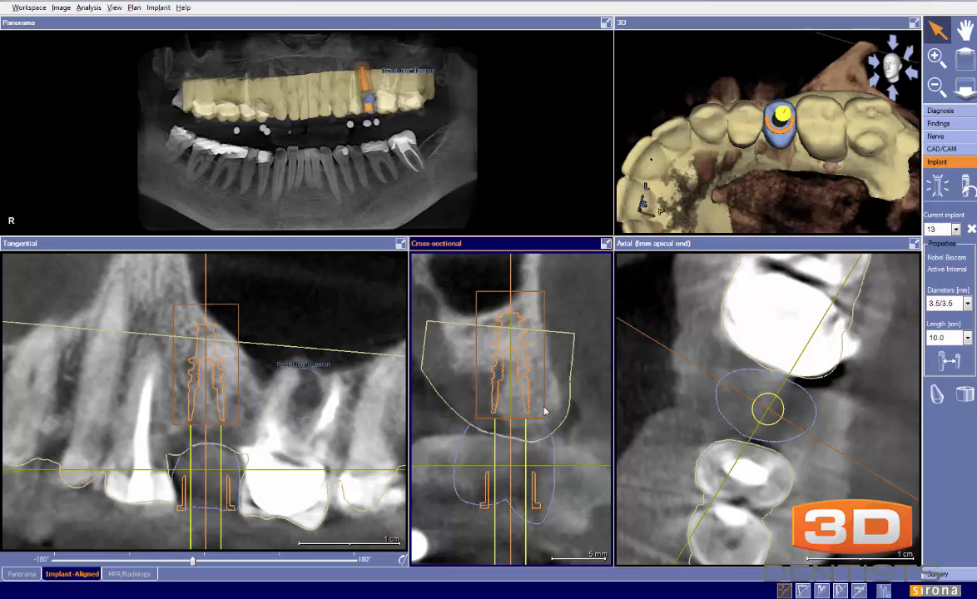
{"action": "left_click_drag", "start_coordinate": [549, 349], "coordinate": [549, 352]}
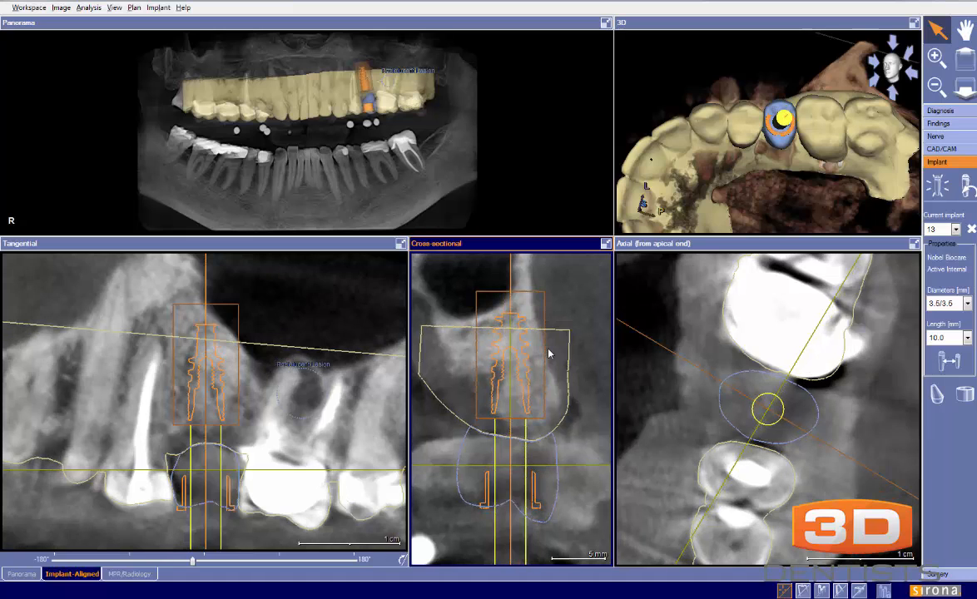
Move the axial slice through the virtual crown towards its occlusal end to examine the implant axis relative to the neighbouring teeth
{"action": "left_click", "coordinate": [666, 400]}
{"action": "middle_click_drag", "start_coordinate": [302, 448], "coordinate": [308, 408]}
{"action": "mouse_move", "coordinate": [662, 406]}
{"action": "left_mouse_down"}
{"action": "mouse_move", "coordinate": [659, 441]}
{"action": "mouse_move", "coordinate": [663, 426]}
{"action": "left_mouse_up"}
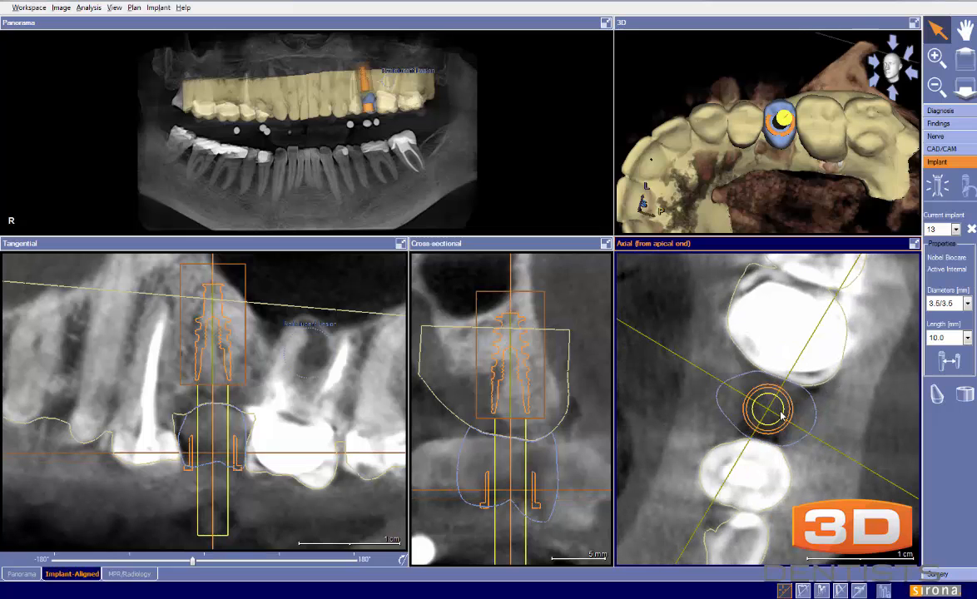
{"action": "left_click_drag", "start_coordinate": [662, 423], "coordinate": [662, 431]}
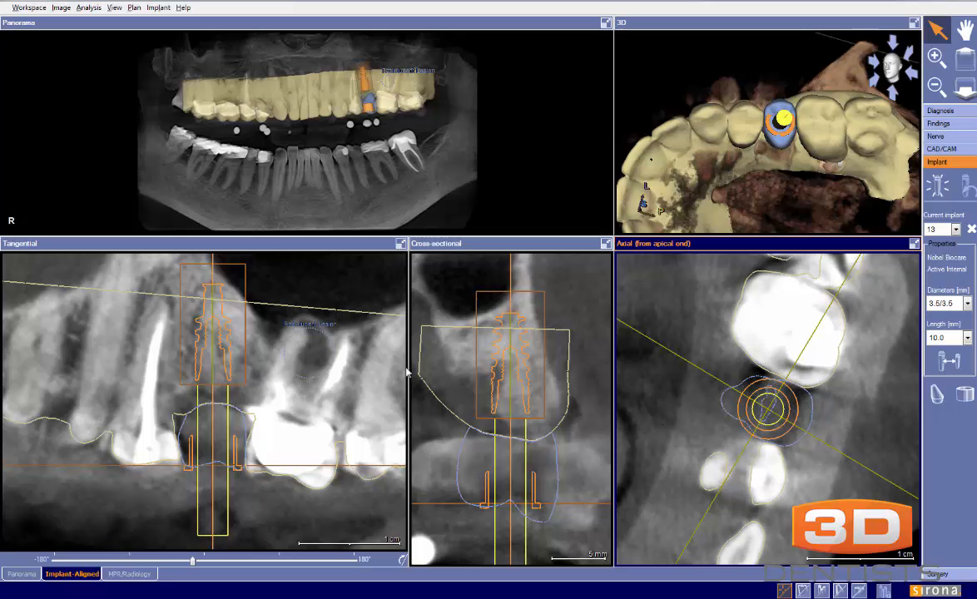
Rotate the tangential slice slightly to align with the dental arch, and temporarily draw lines below the upper teeth to examine the occlusal plane
{"action": "left_click", "coordinate": [295, 489]}
{"action": "scroll", "coordinate": [295, 489], "scroll_direction": "down", "scroll_amount": 4}
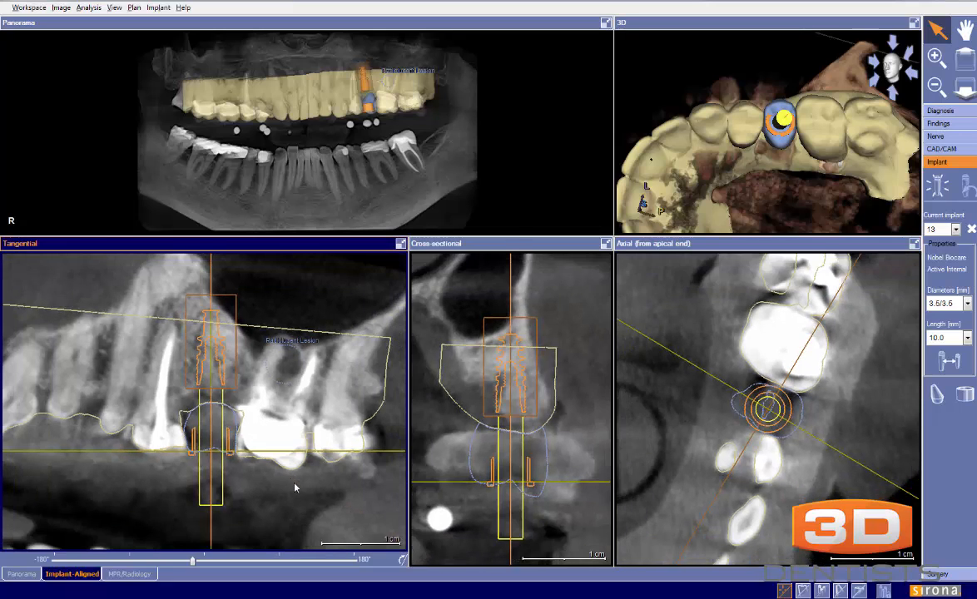
{"action": "left_click_drag", "start_coordinate": [193, 563], "coordinate": [191, 562]}
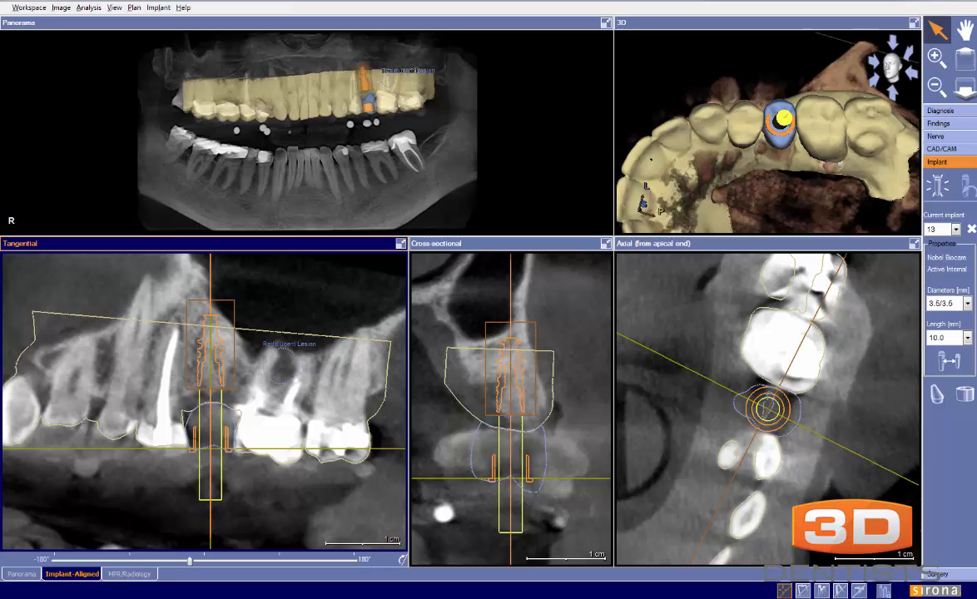
{"action": "mouse_move", "coordinate": [57, 453]}
{"action": "left_mouse_down"}
{"action": "mouse_move", "coordinate": [369, 463]}
{"action": "mouse_move", "coordinate": [86, 481]}
{"action": "left_mouse_up"}
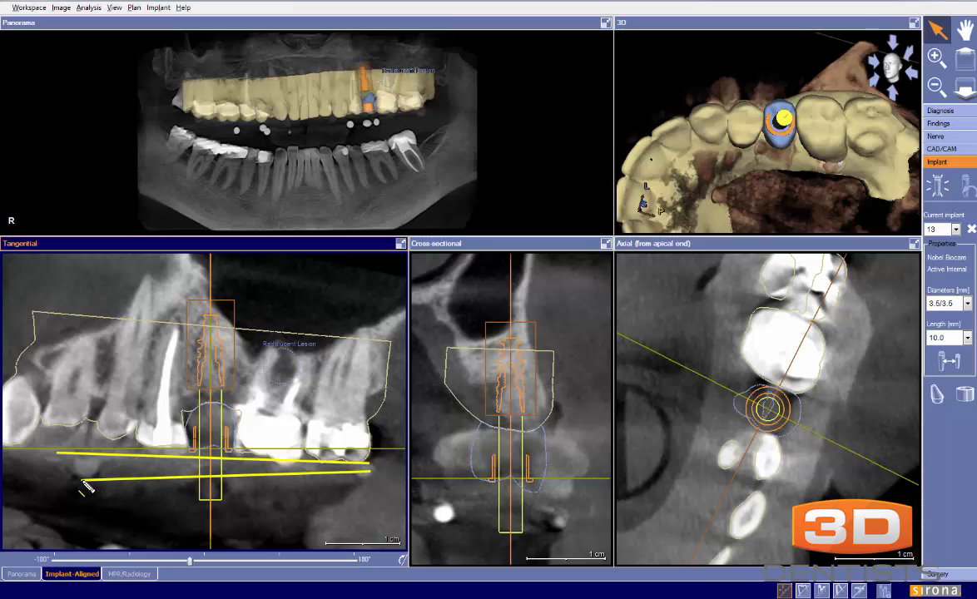
{"action": "key", "text": "Escape"}
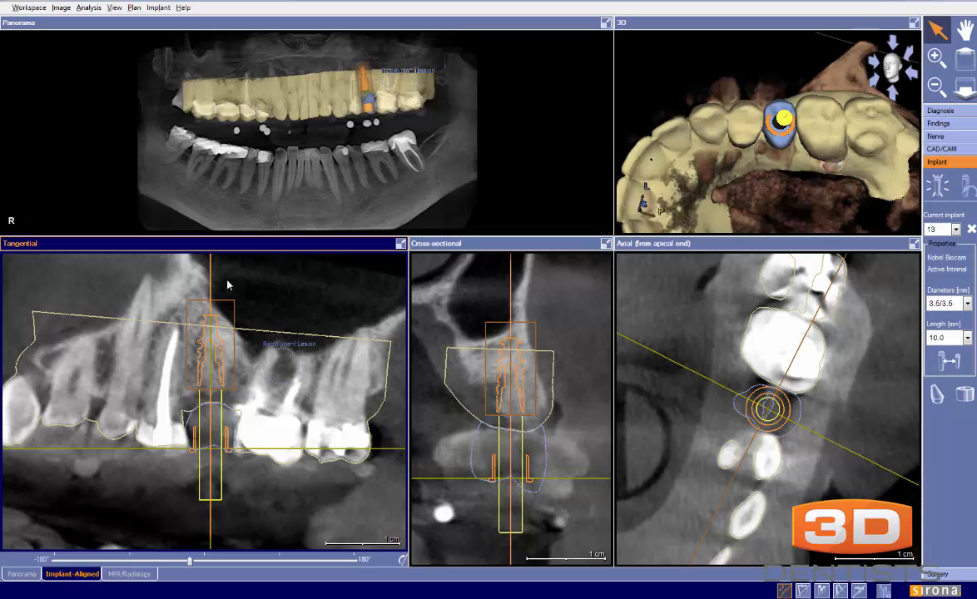
Tilt implant 13 slightly within the tangential view, and check its axis through the virtual crown in the 3D view
{"action": "scroll", "coordinate": [259, 342], "scroll_direction": "up", "scroll_amount": 2}
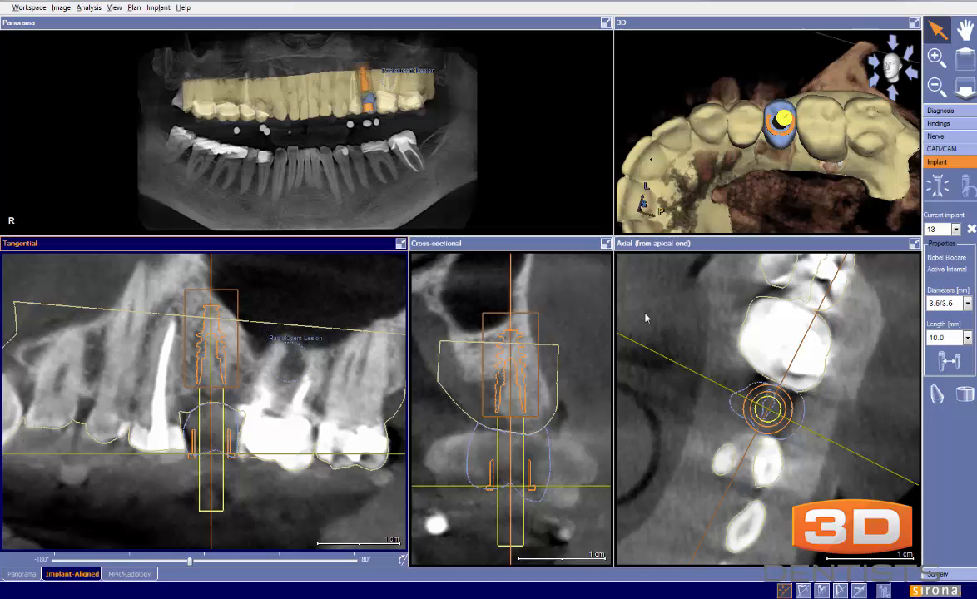
{"action": "left_click_drag", "start_coordinate": [666, 190], "coordinate": [704, 142]}
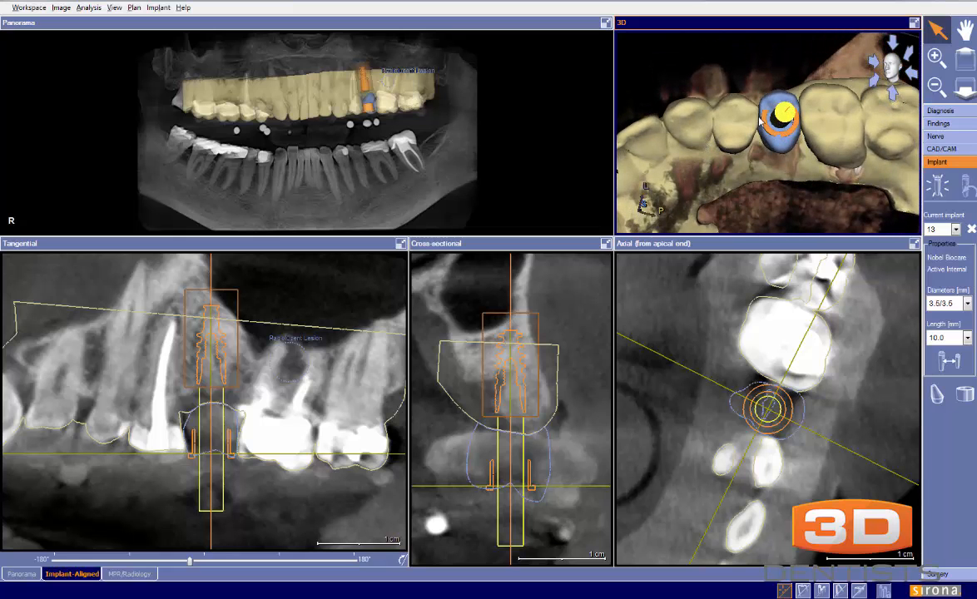
{"action": "left_click_drag", "start_coordinate": [210, 277], "coordinate": [219, 279]}
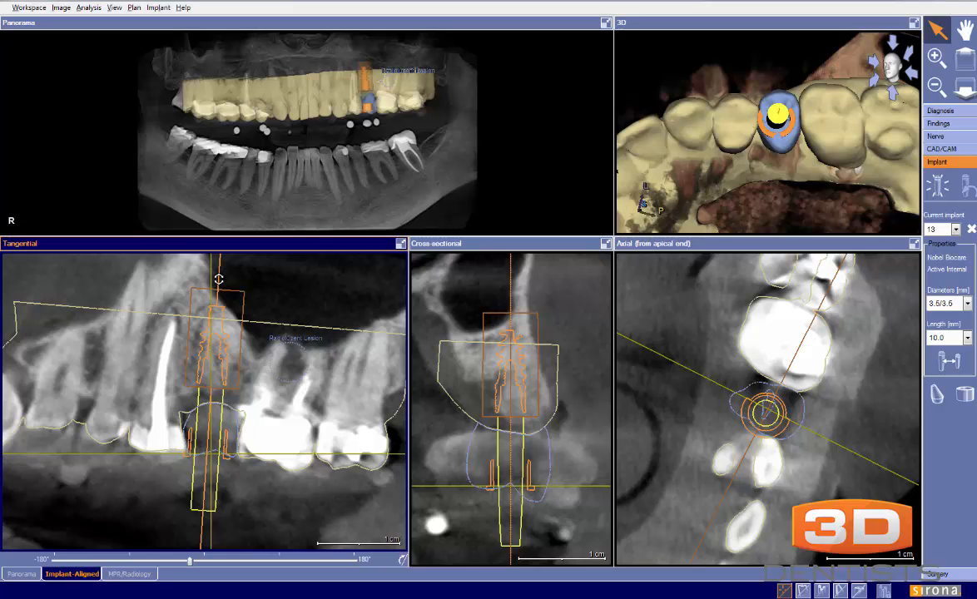
{"action": "left_click_drag", "start_coordinate": [219, 280], "coordinate": [219, 280]}
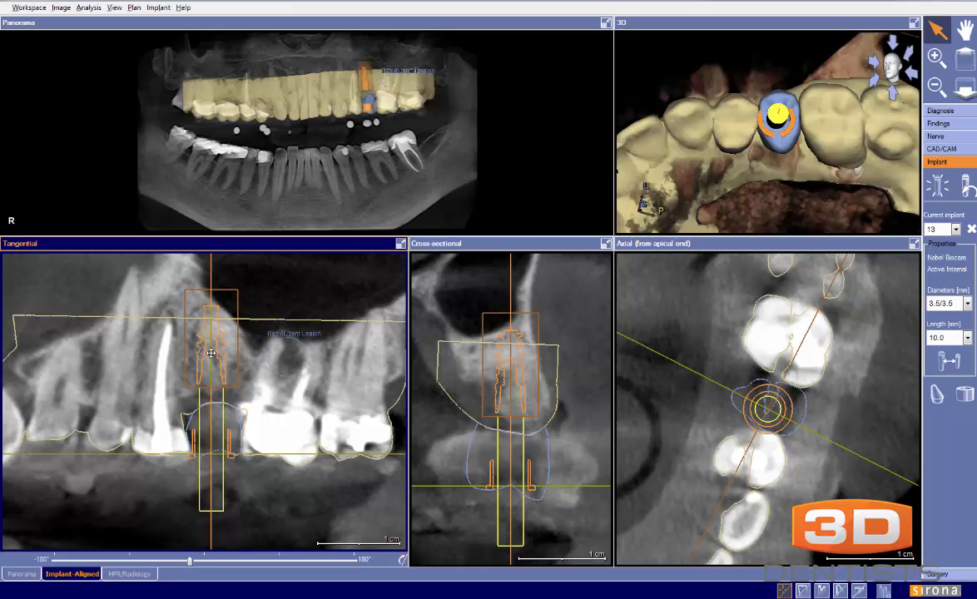
{"action": "left_click_drag", "start_coordinate": [211, 353], "coordinate": [211, 353]}
{"action": "left_click_drag", "start_coordinate": [845, 156], "coordinate": [746, 119]}
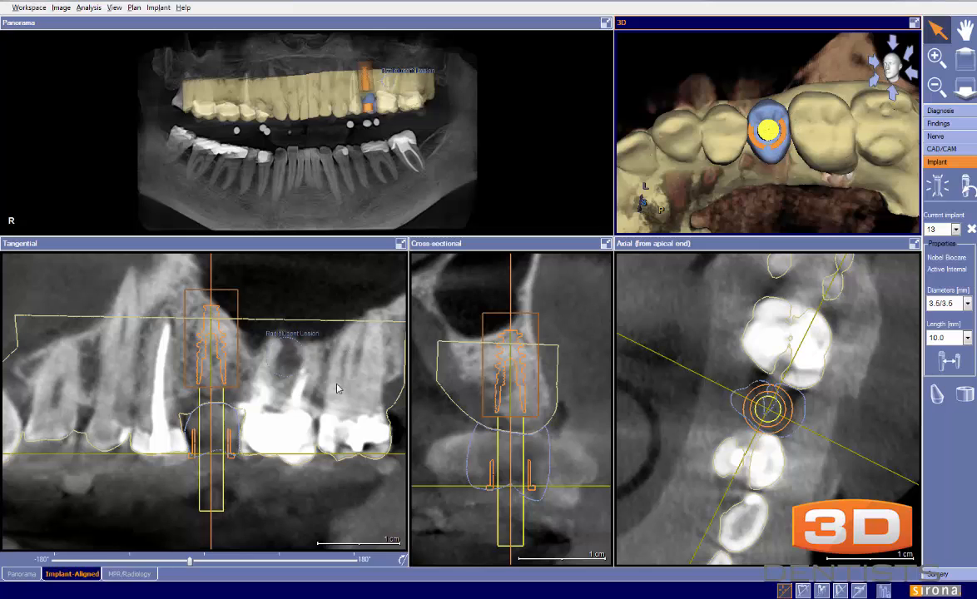
Nudge implant 13 sideways very slightly within the bone ridge in the cross-sectional view
{"action": "left_click", "coordinate": [308, 372]}
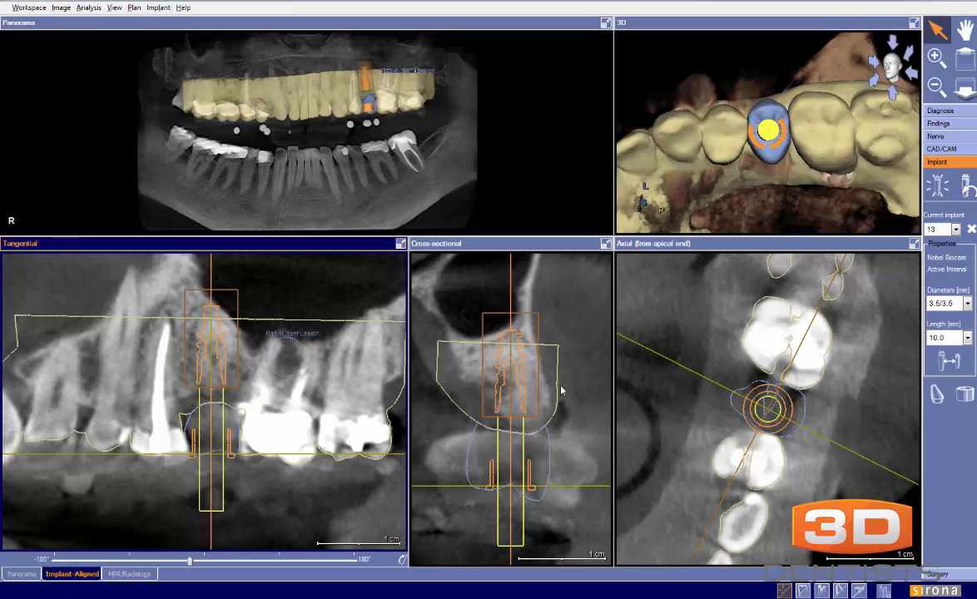
{"action": "left_click", "coordinate": [508, 399]}
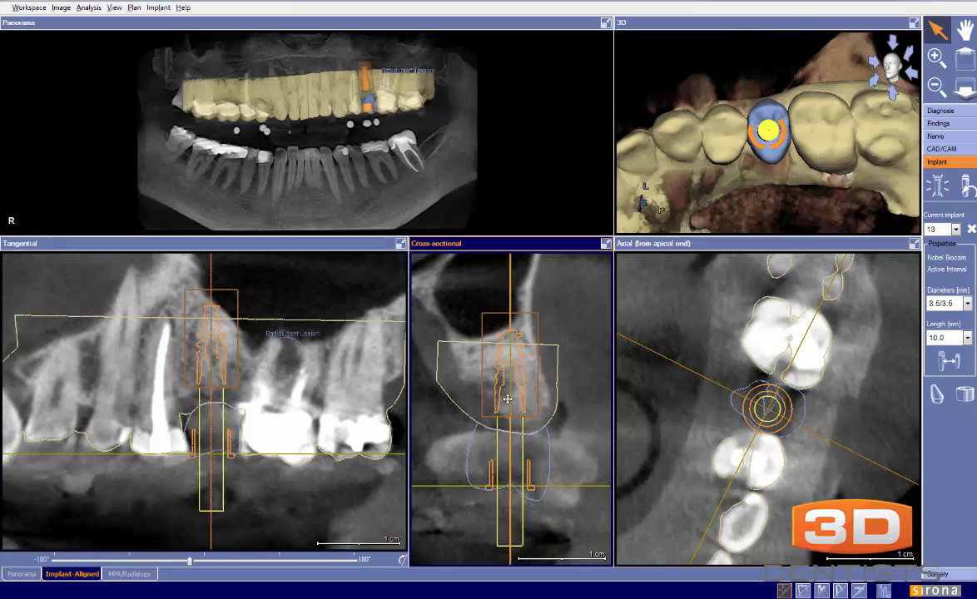
{"action": "left_click", "coordinate": [338, 433]}
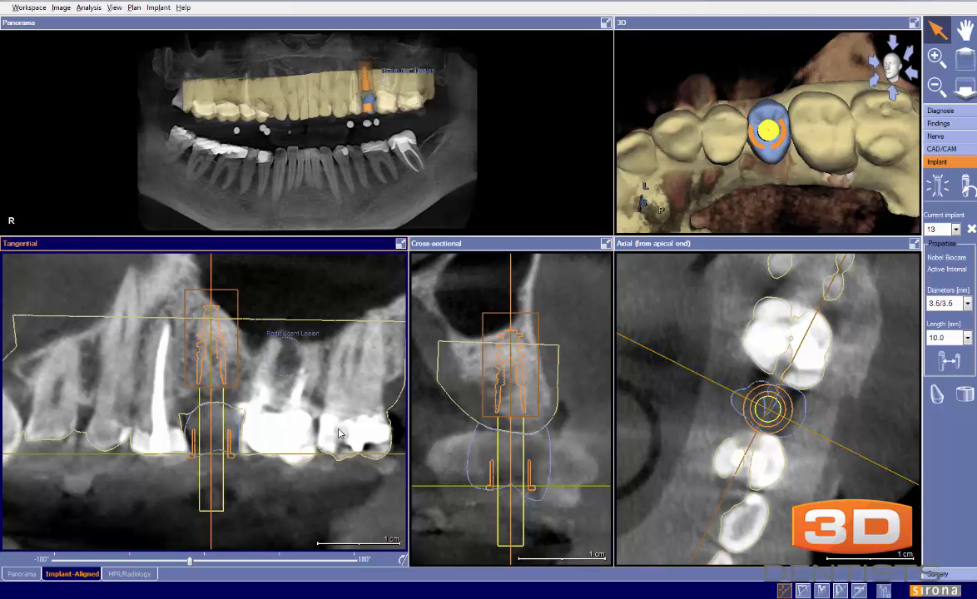
Rotate the tangential slice around implant 13 to the opposite side of the arch and inspect the surrounding bone and teeth
{"action": "scroll", "coordinate": [339, 433], "scroll_direction": "down", "scroll_amount": 2}
{"action": "left_click_drag", "start_coordinate": [190, 564], "coordinate": [223, 560]}
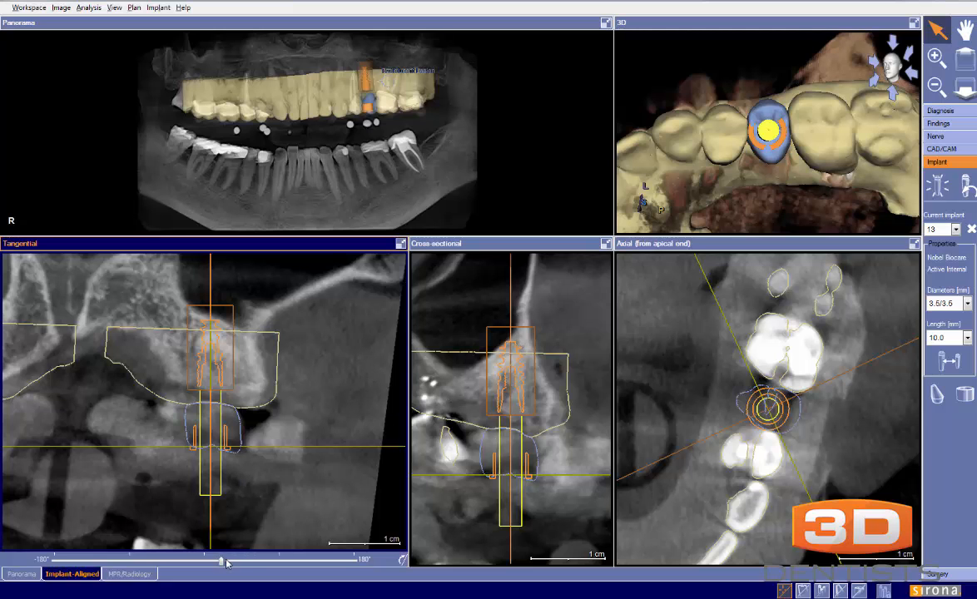
{"action": "left_click_drag", "start_coordinate": [222, 563], "coordinate": [353, 559]}
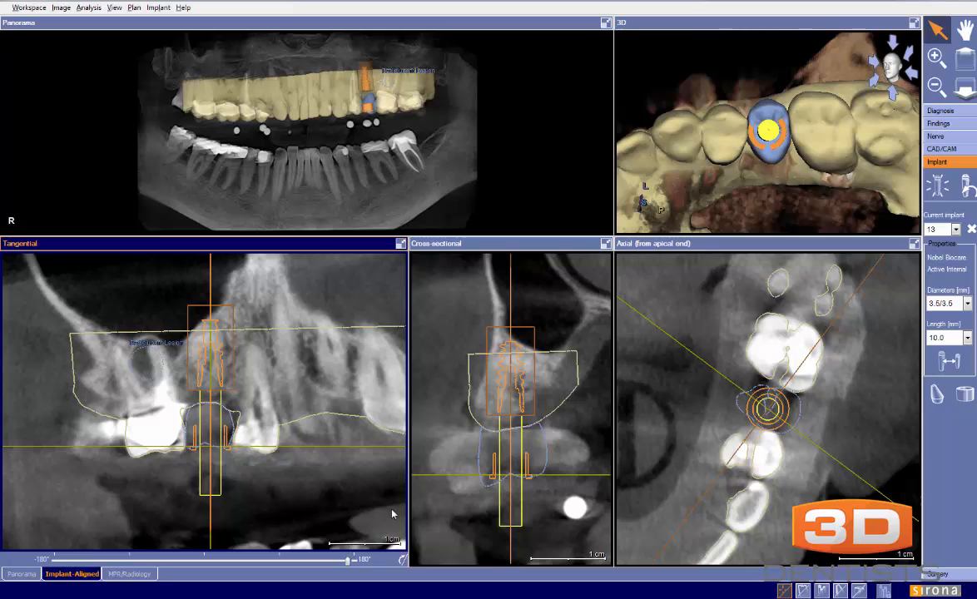
{"action": "scroll", "coordinate": [596, 432], "scroll_direction": "up", "scroll_amount": 2}
{"action": "middle_click_drag", "start_coordinate": [596, 432], "coordinate": [601, 448]}
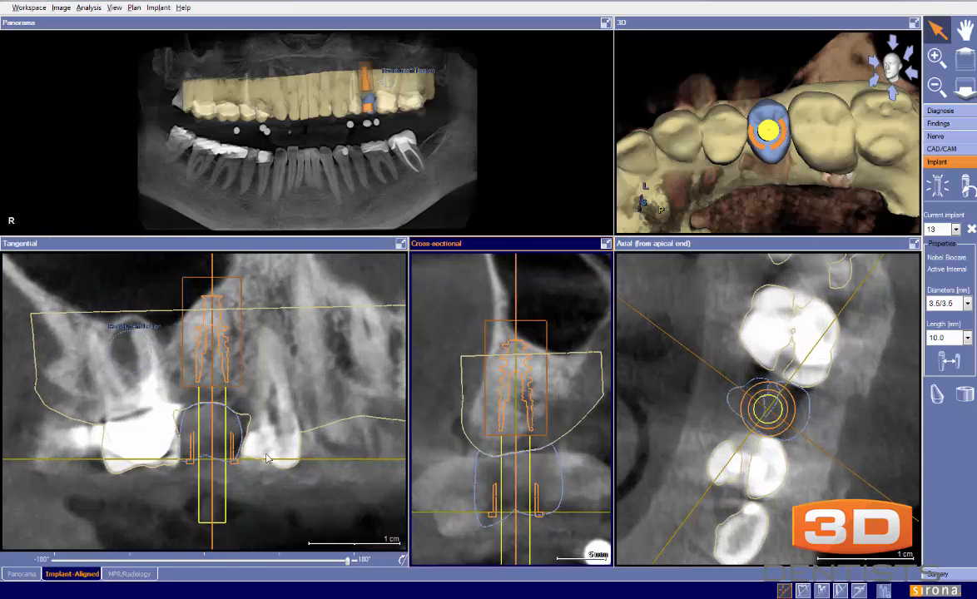
Realign the tangential slice with the arch, and adjust implant 13's tilt and position slightly in the cross-sectional view
{"action": "left_click_drag", "start_coordinate": [352, 562], "coordinate": [342, 563]}
{"action": "left_click_drag", "start_coordinate": [518, 285], "coordinate": [524, 290]}
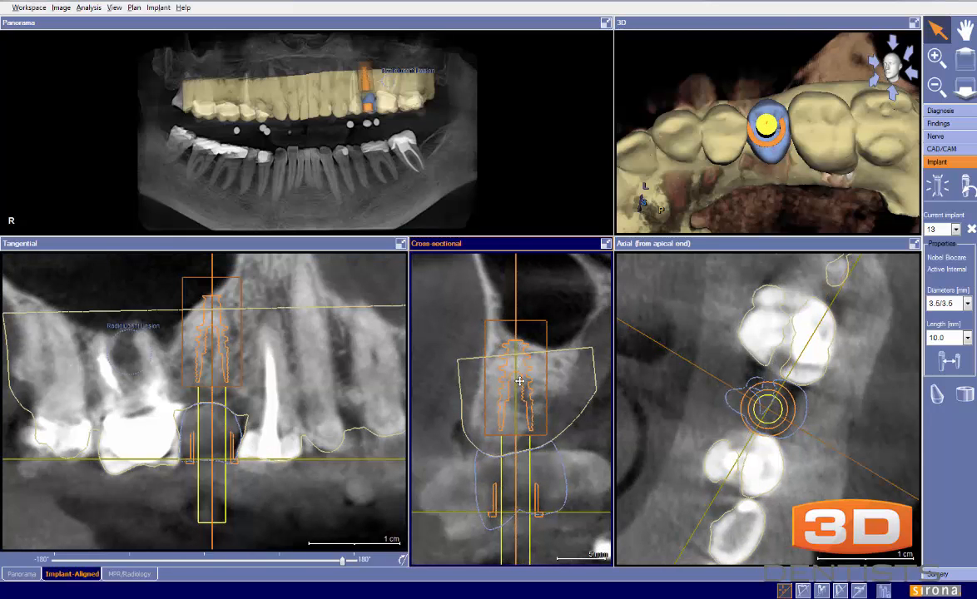
{"action": "left_click_drag", "start_coordinate": [519, 382], "coordinate": [520, 383]}
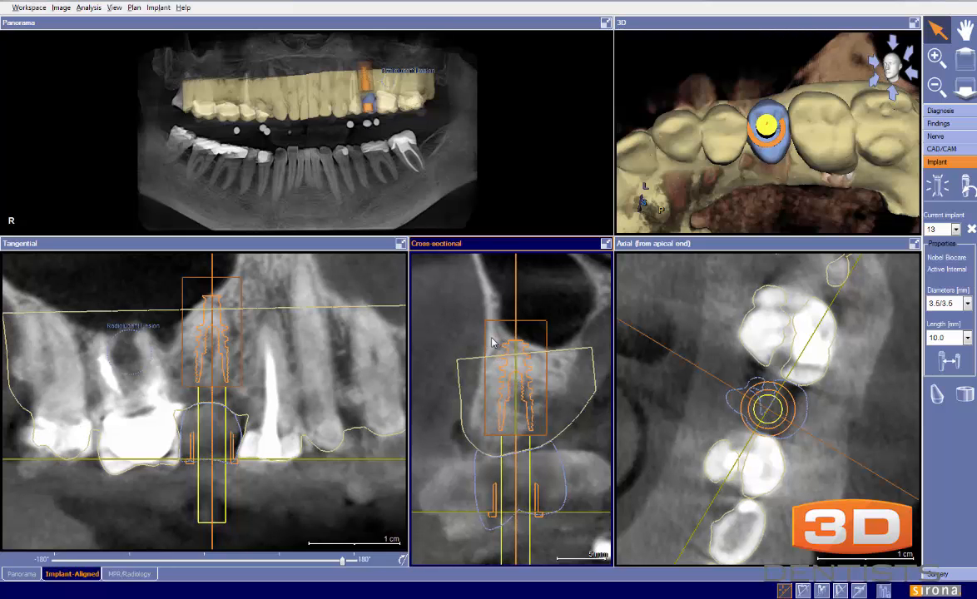
Spin the slices automatically around implant 13 and orbit the 3D model to check the implant within the bone and crown
{"action": "left_click", "coordinate": [403, 562]}
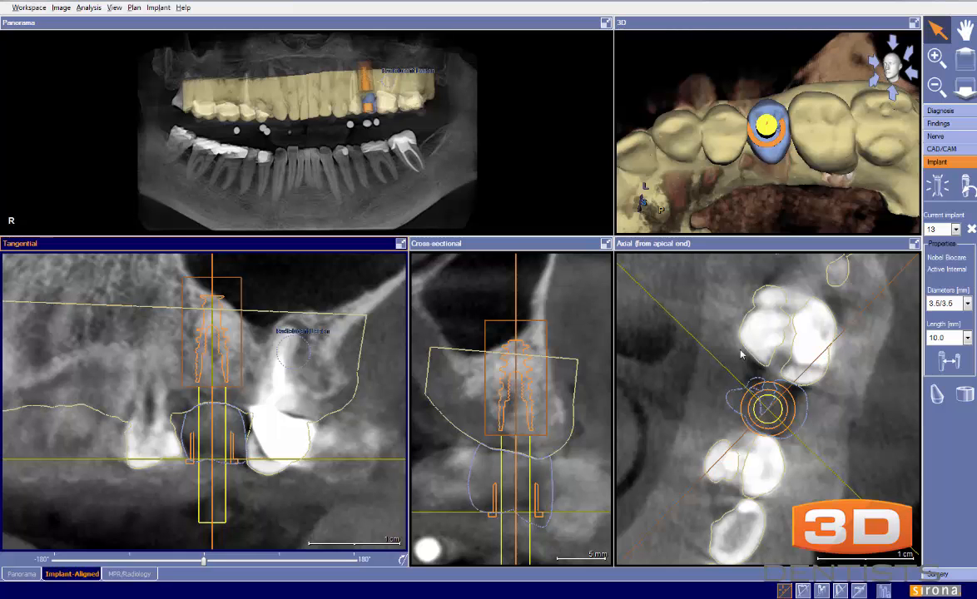
{"action": "mouse_move", "coordinate": [799, 196]}
{"action": "left_mouse_down"}
{"action": "mouse_move", "coordinate": [807, 225]}
{"action": "mouse_move", "coordinate": [808, 179]}
{"action": "left_mouse_up"}
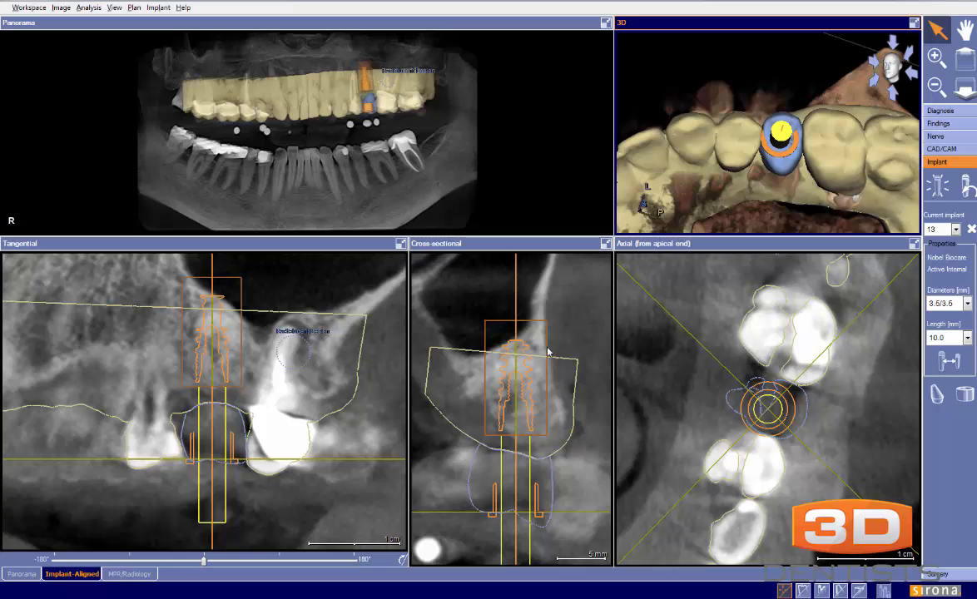
{"action": "left_click_drag", "start_coordinate": [548, 348], "coordinate": [551, 338]}
{"action": "scroll", "coordinate": [551, 338], "scroll_direction": "down", "scroll_amount": 1}
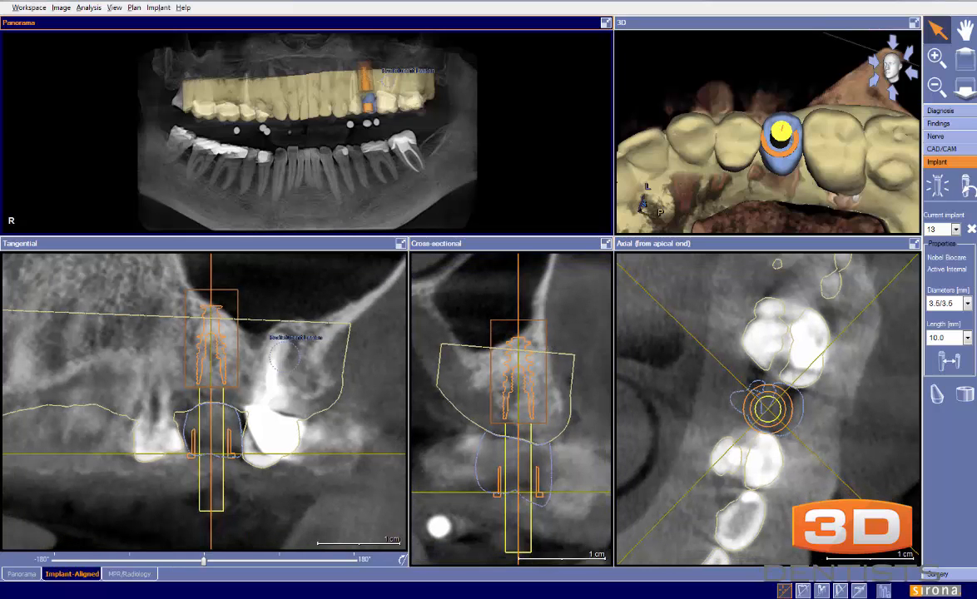